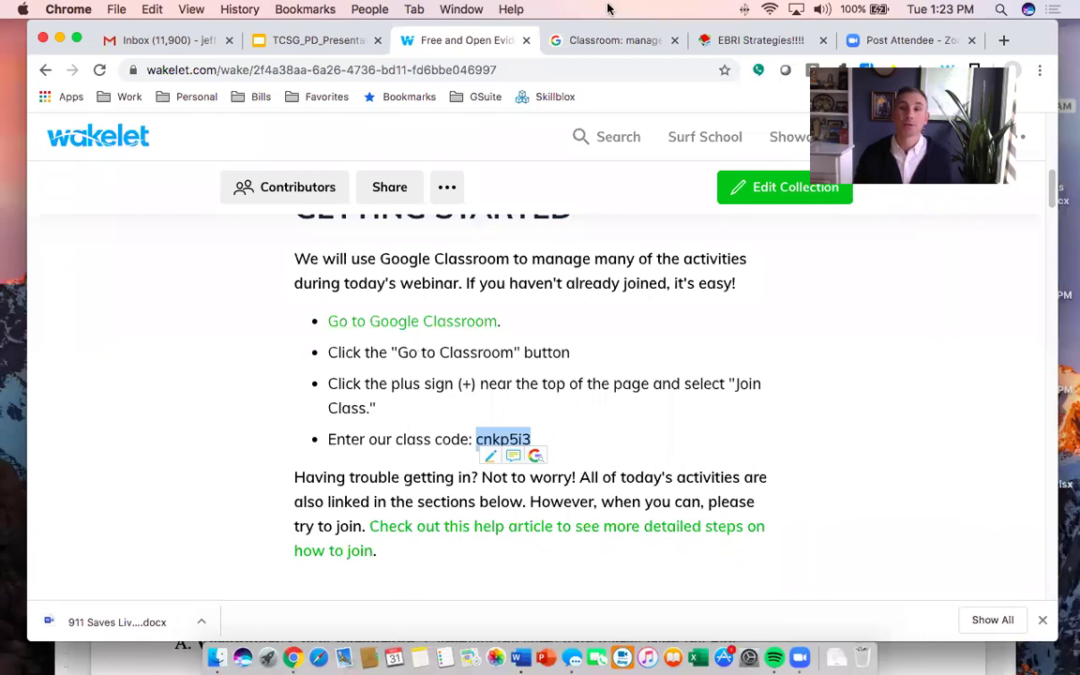
Go to Google Classroom from its product page and close the leftover product page tab
left_click(557, 38)
scroll(563, 393, "down", 2)
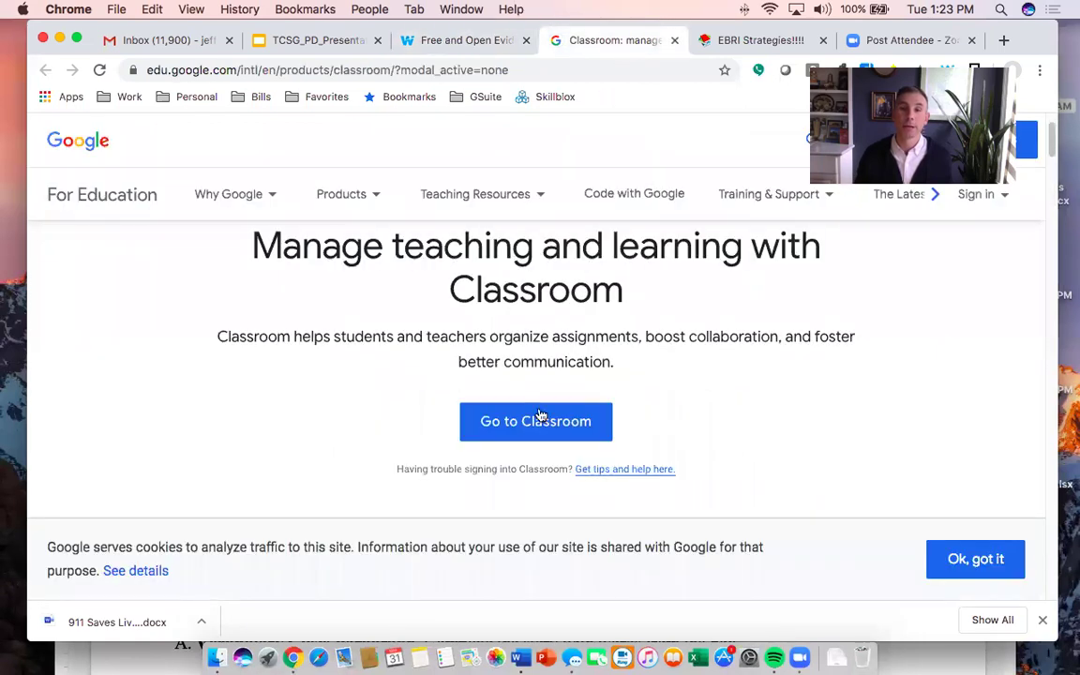
left_click(535, 423)
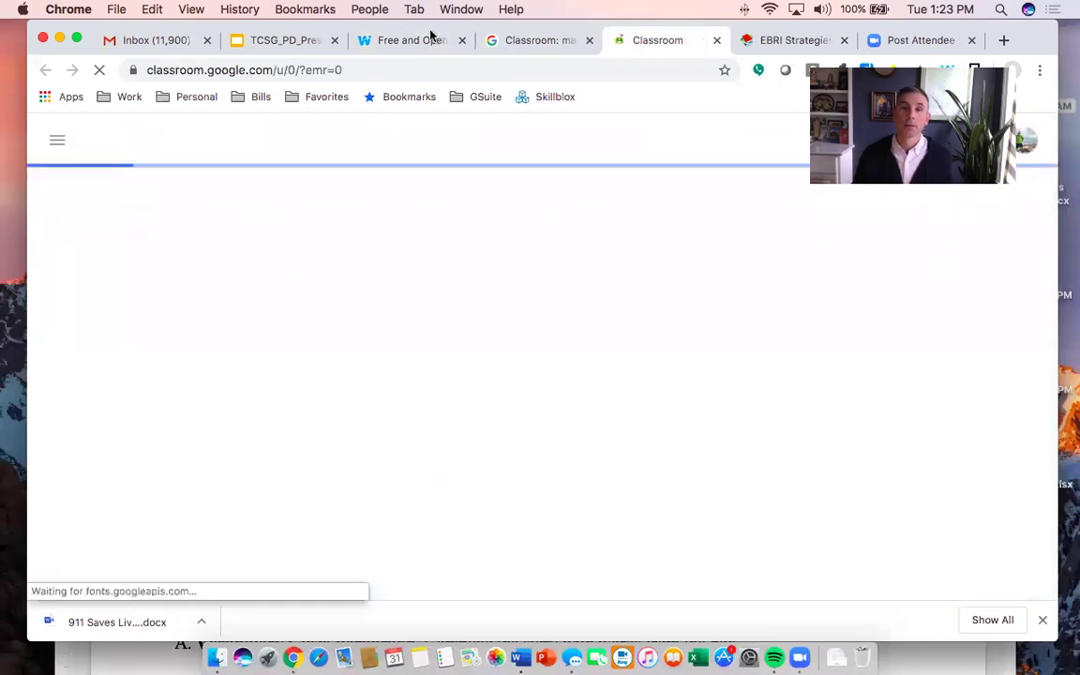
left_click(589, 42)
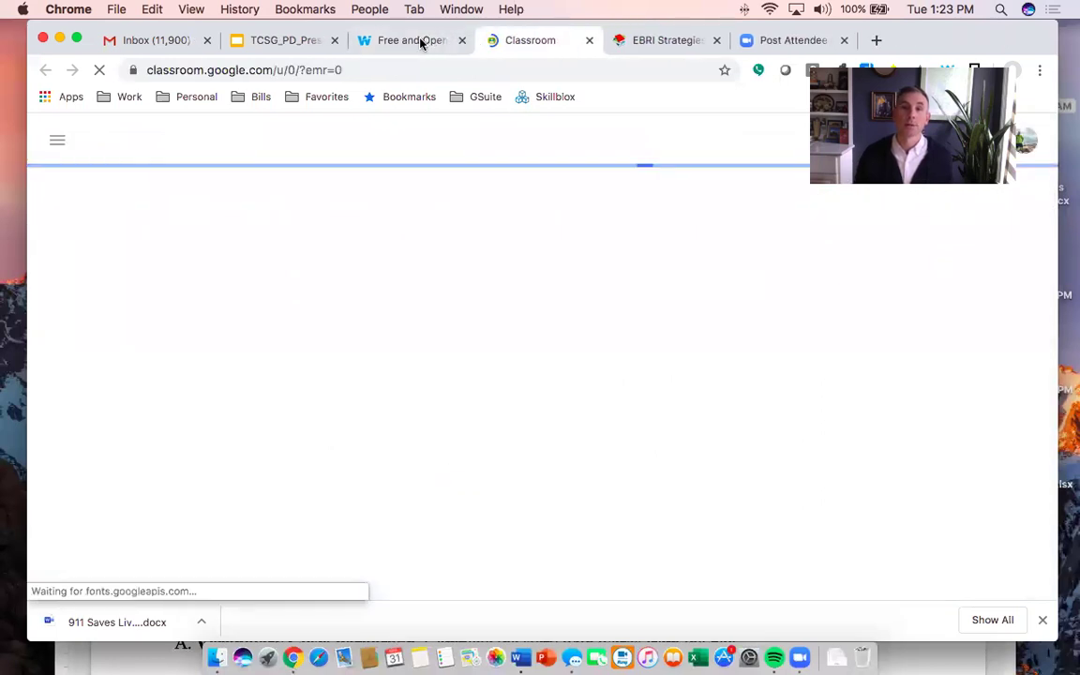
Check the joining instructions on the Wakelet page, and open the Join class dialog in Google Classroom
left_click(375, 37)
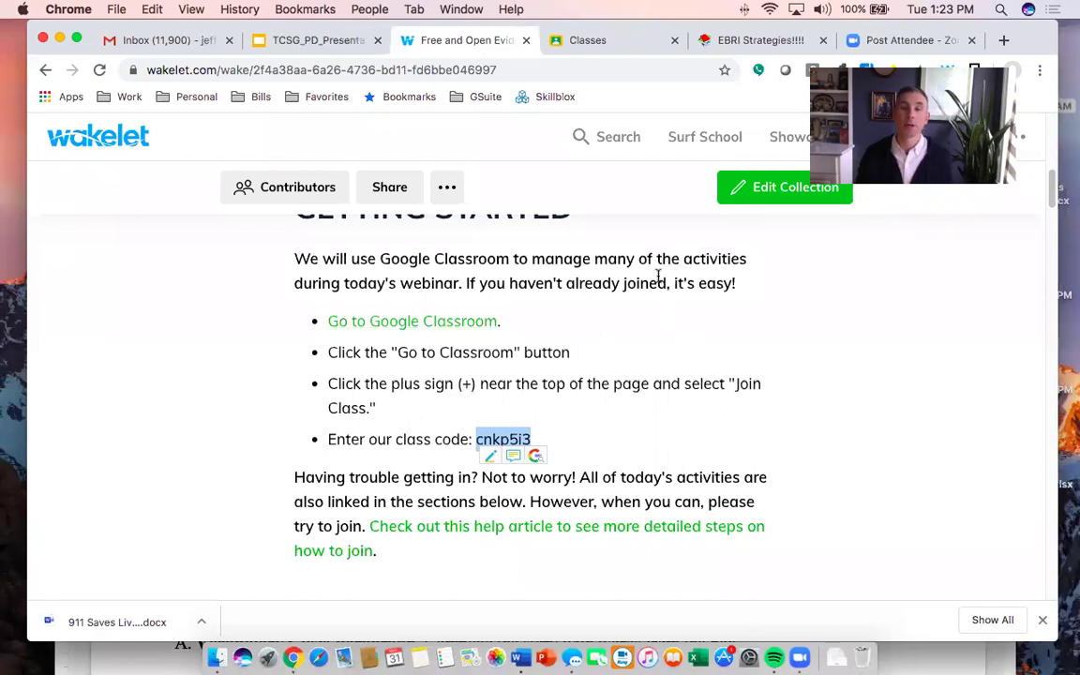
left_click(614, 43)
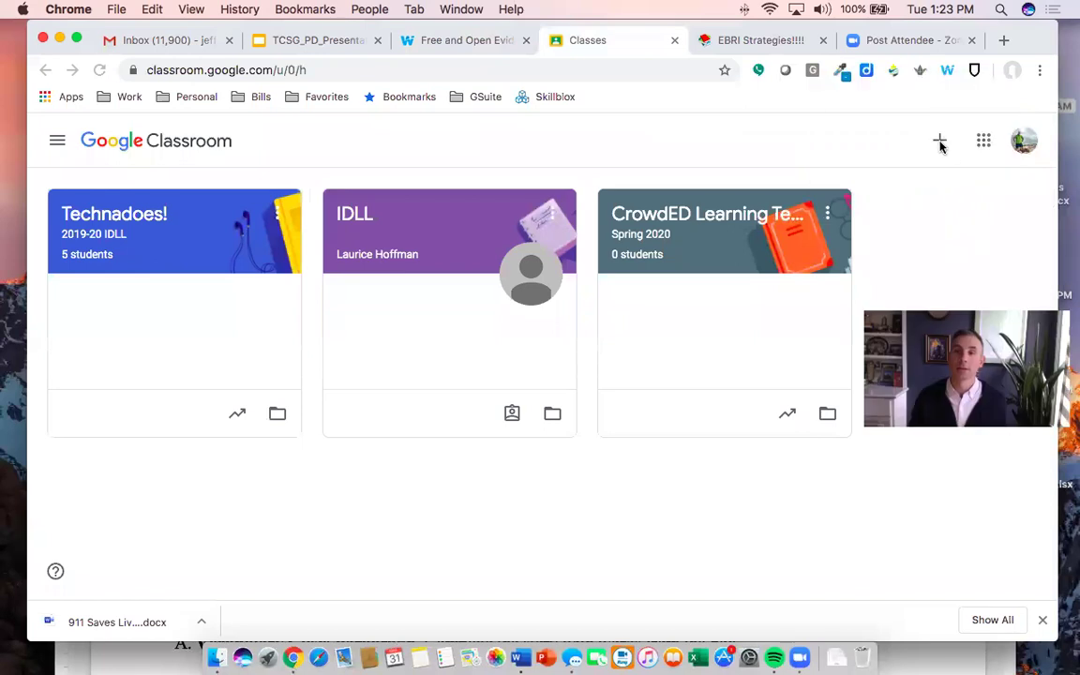
left_click(939, 142)
left_click(891, 181)
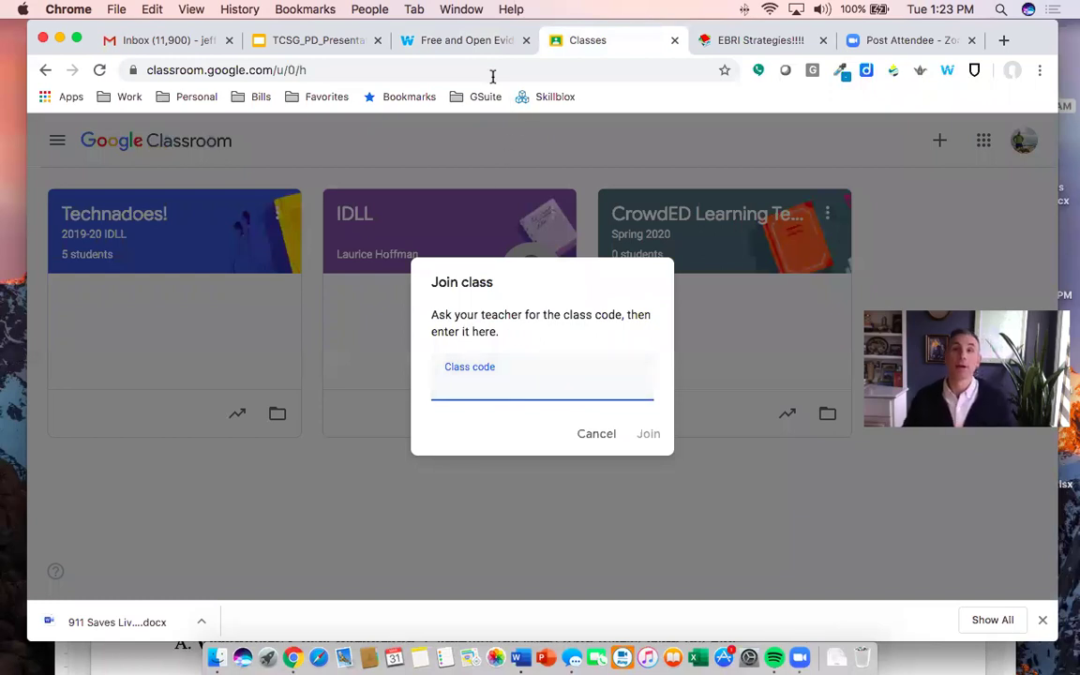
Copy the class code from the Wakelet page into the Class code field and join the class
left_click(483, 42)
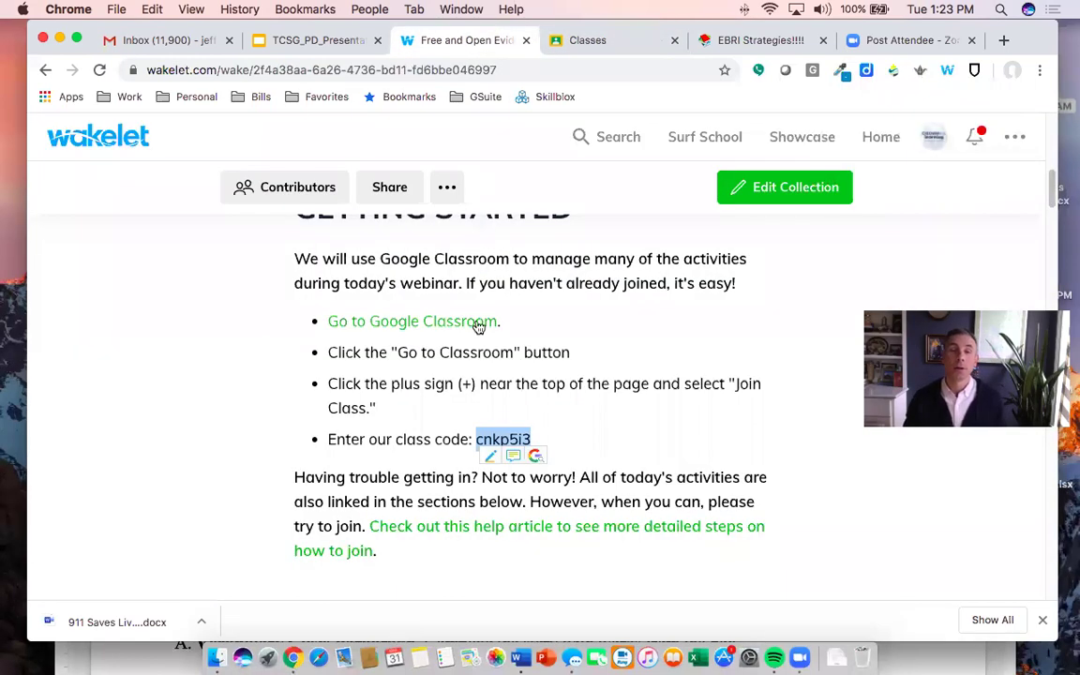
right_click(497, 442)
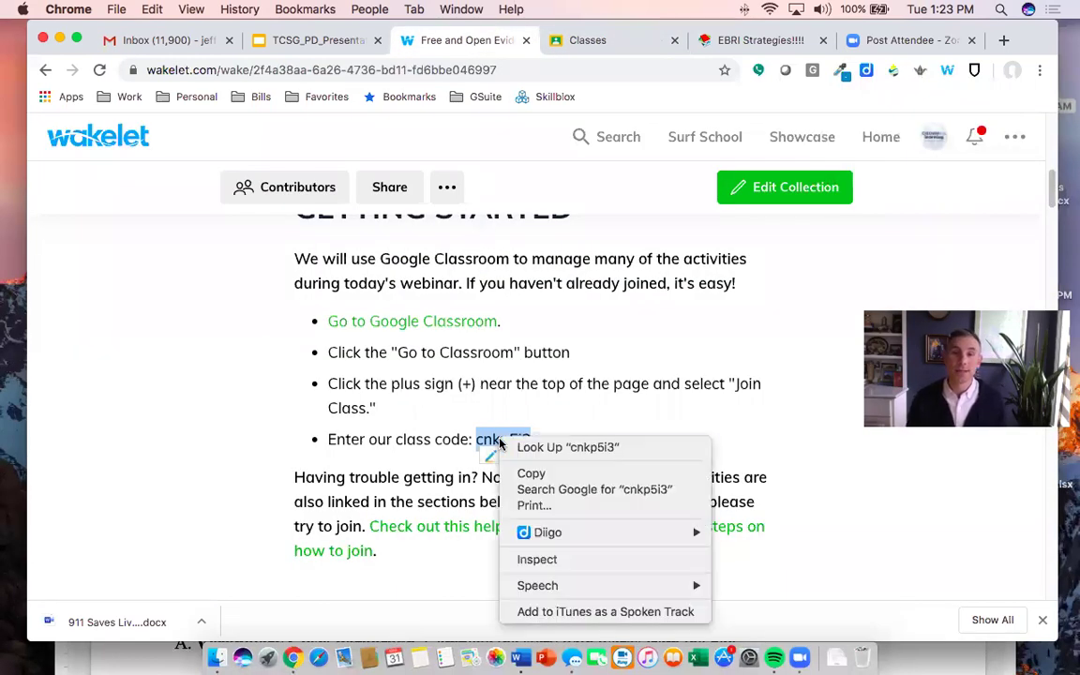
left_click(530, 475)
left_click(592, 42)
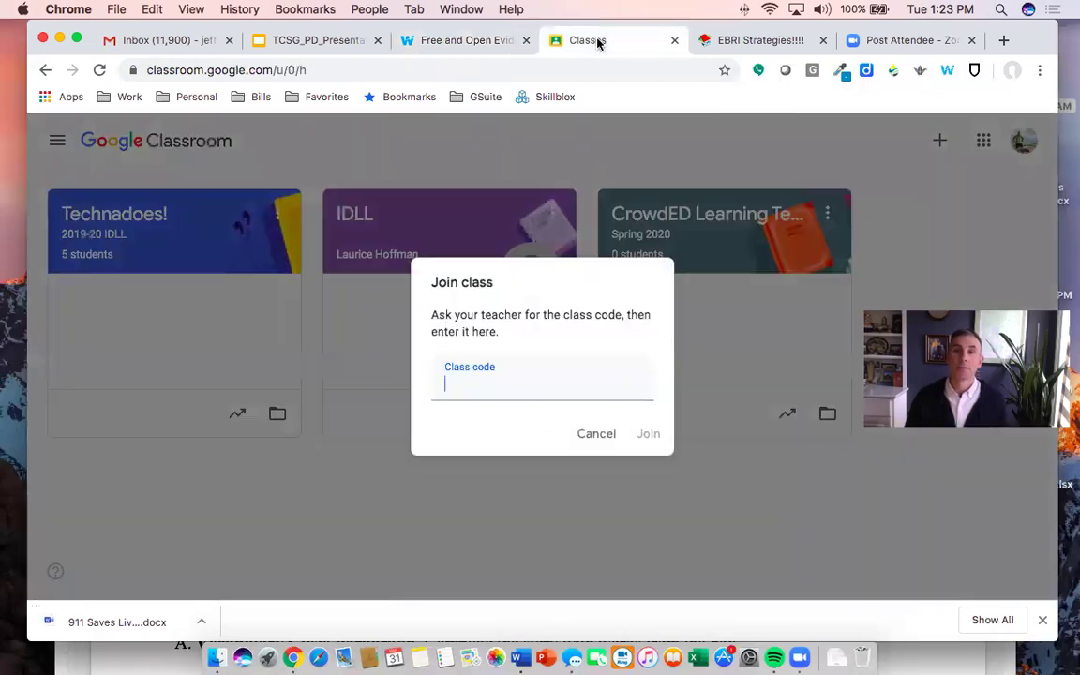
right_click(504, 389)
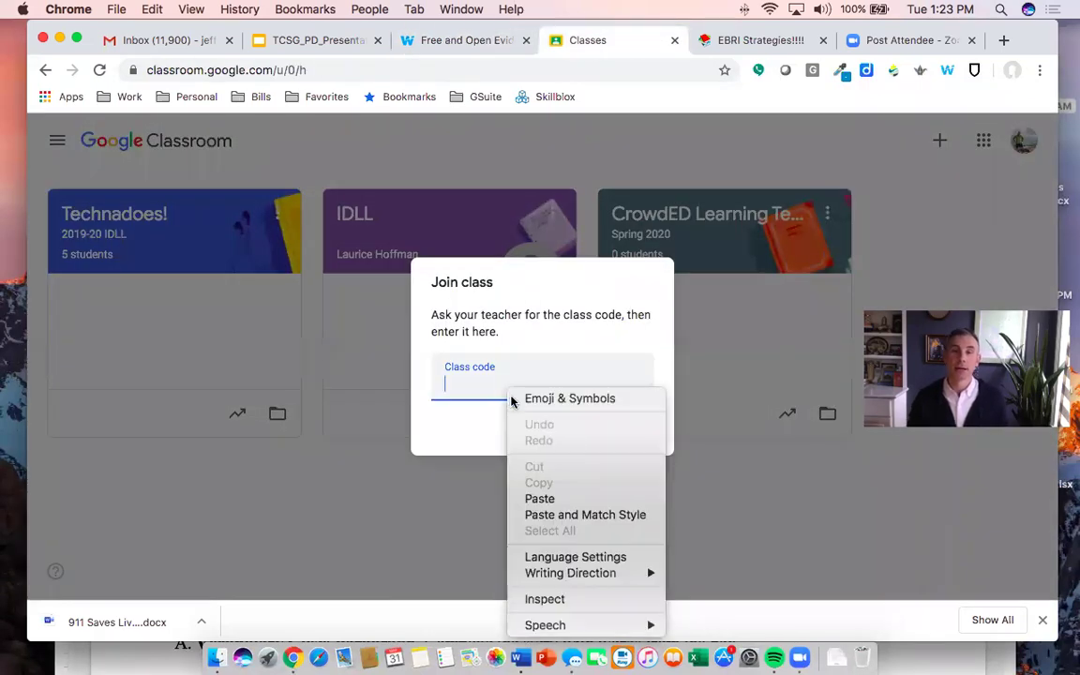
left_click(544, 497)
left_click(647, 434)
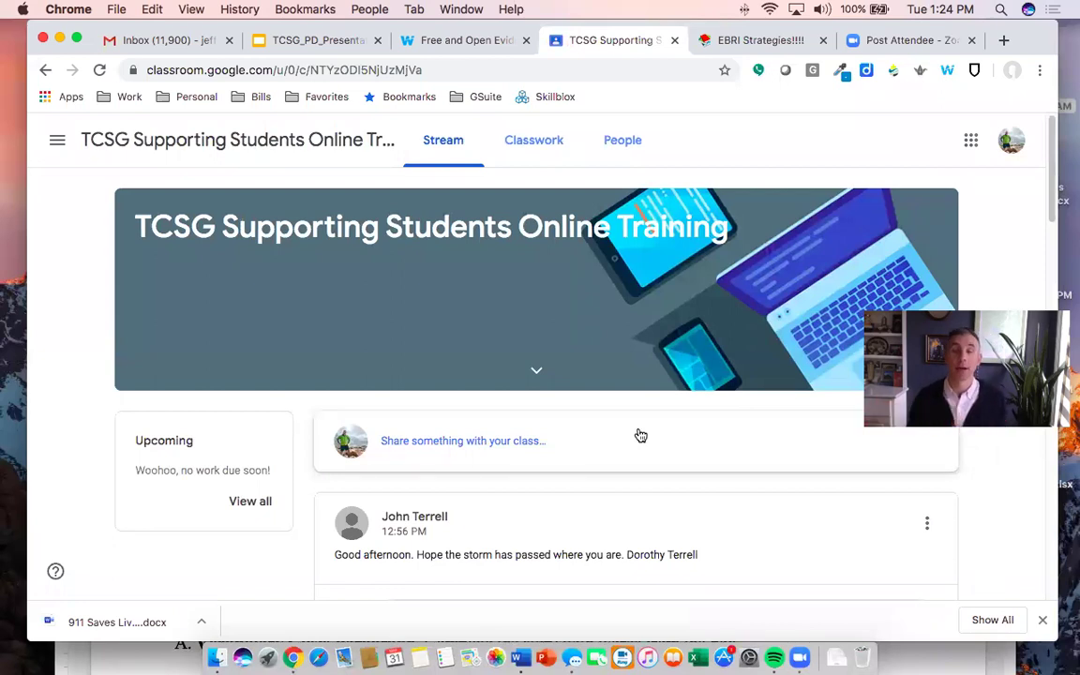
Look through the posts in the class stream and show the class's Classwork list
scroll(569, 390, "down", 3)
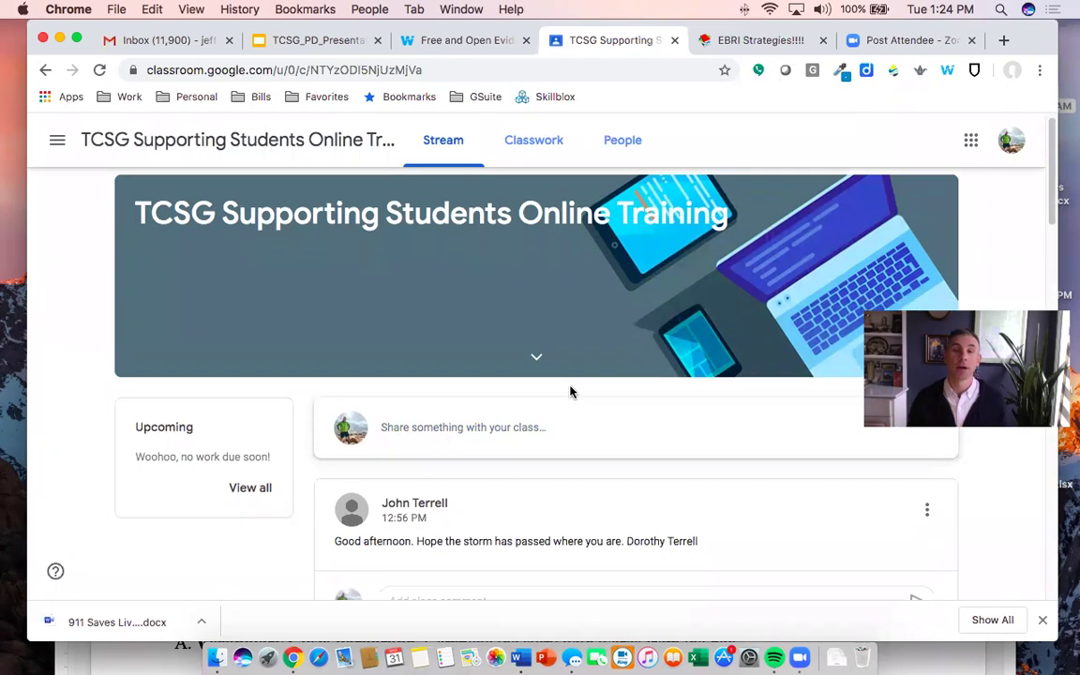
scroll(428, 395, "down", 1)
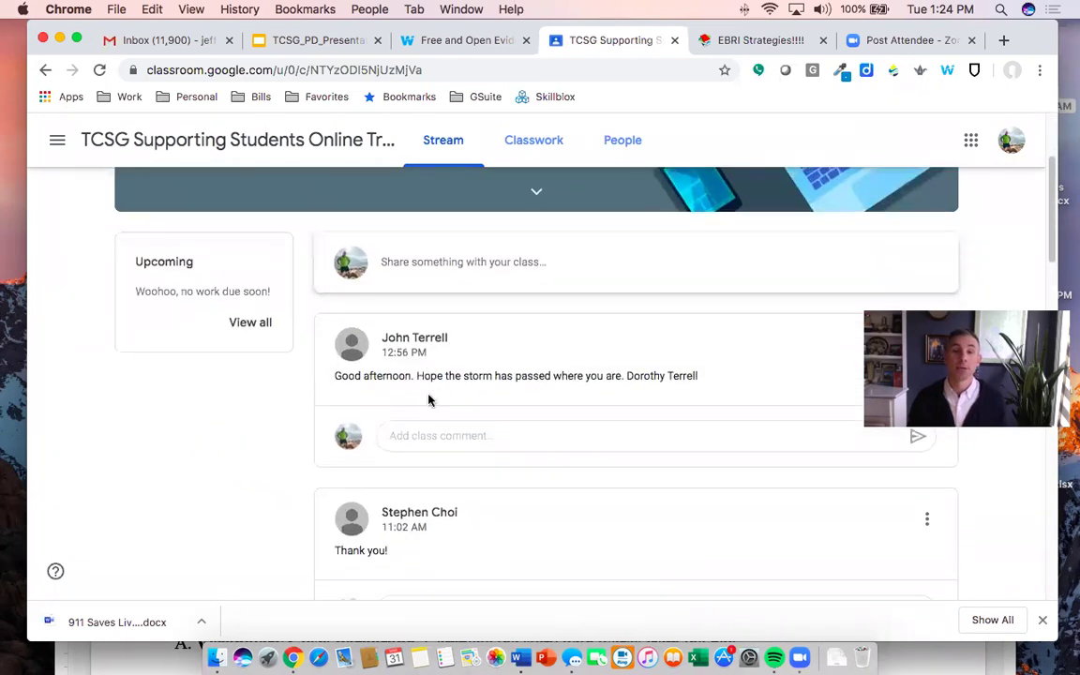
scroll(483, 377, "up", 4)
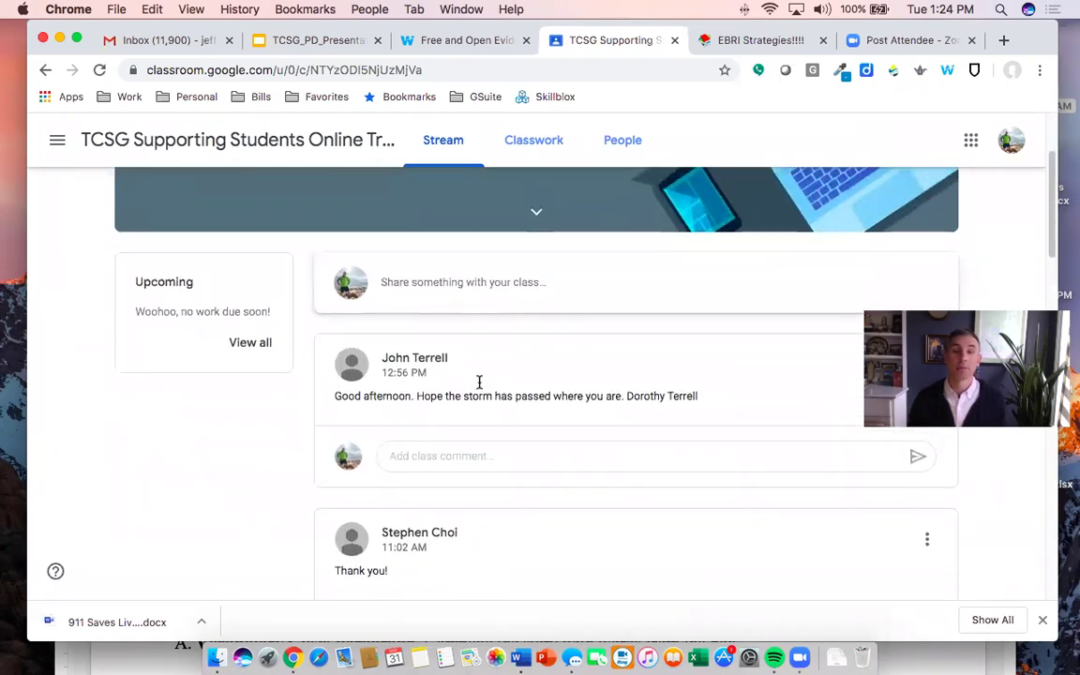
left_click(545, 140)
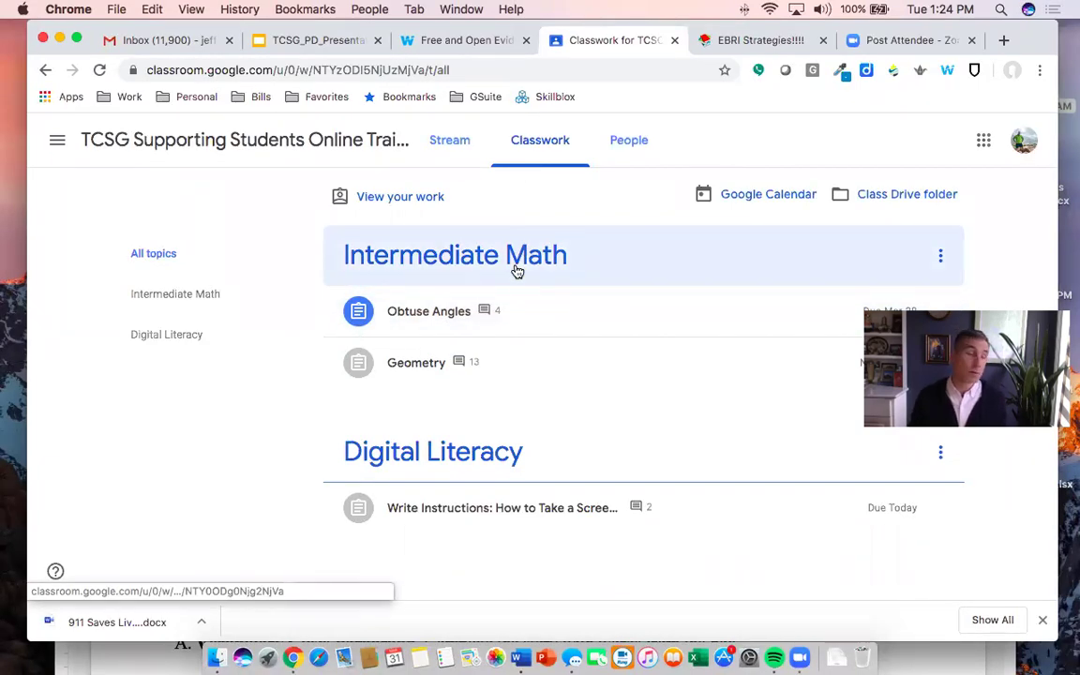
Revisit the Wakelet joining instructions, and review the posts in the TCSG Supporting Students Online Training stream
left_click(469, 41)
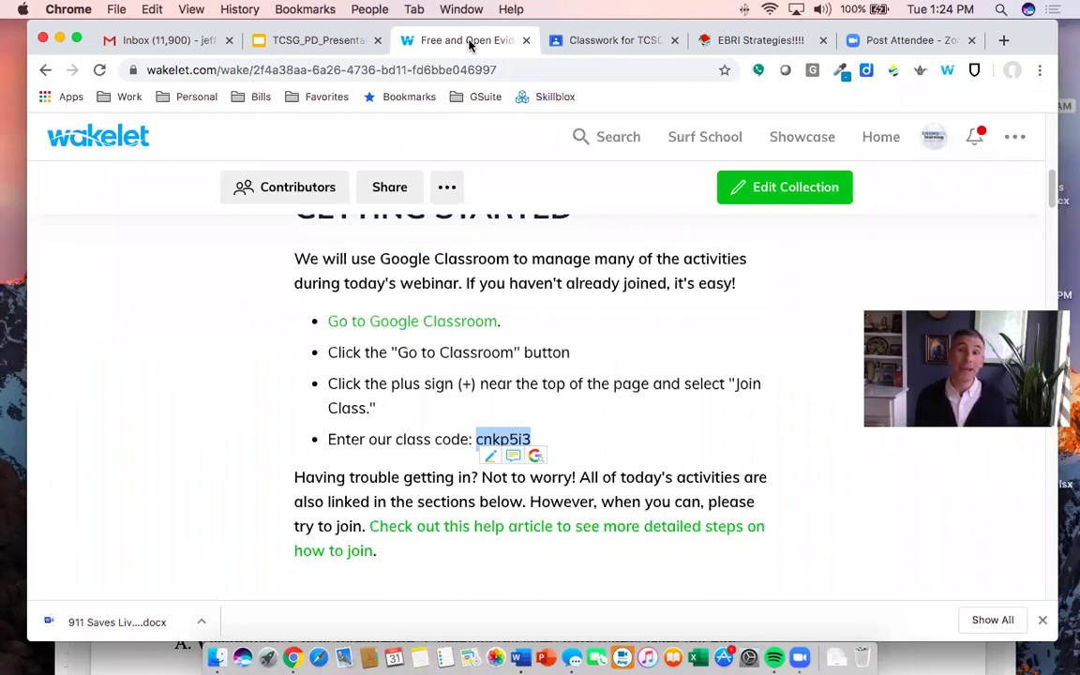
left_click(562, 40)
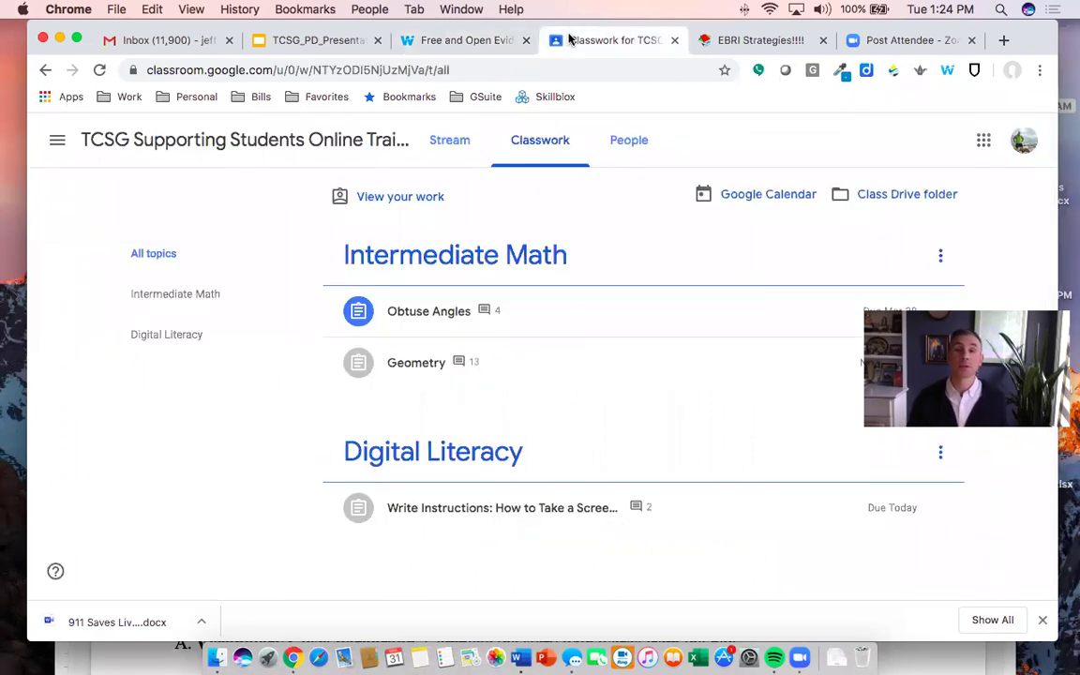
left_click(454, 153)
scroll(506, 342, "down", 3)
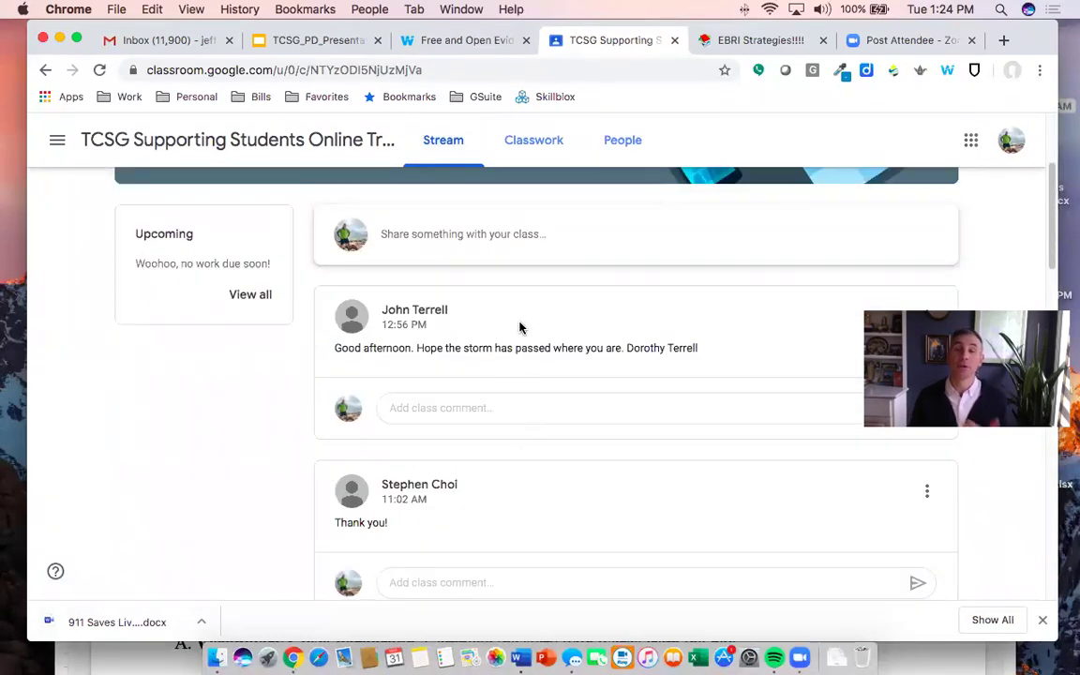
scroll(506, 351, "up", 3)
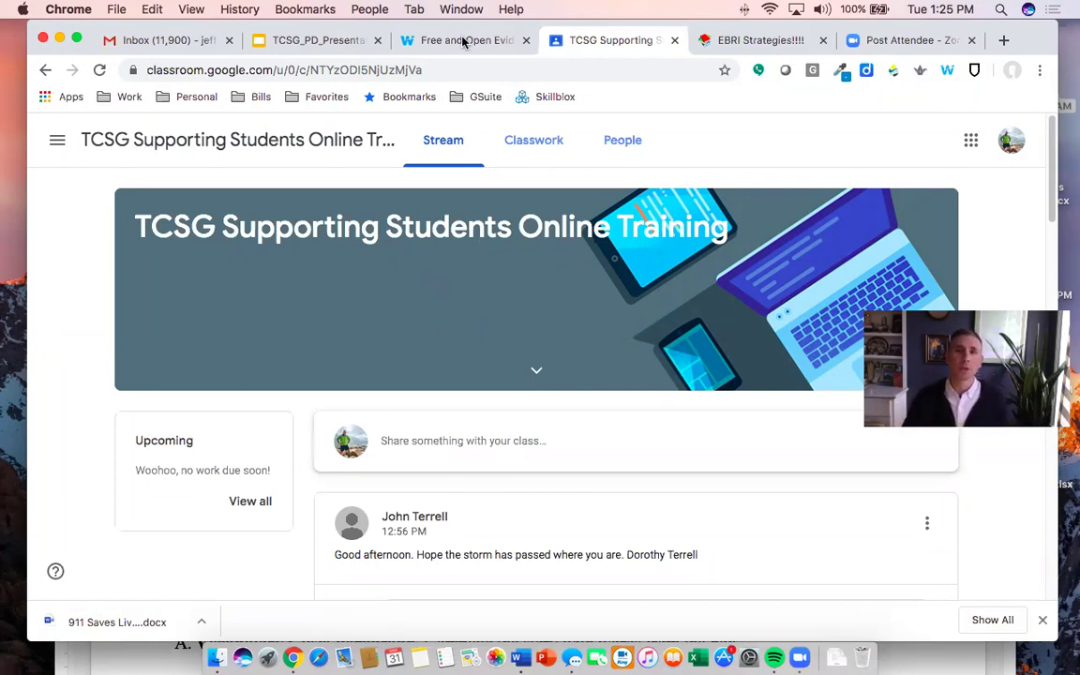
In the TCSG_PD_Presentation_EBRIwebinar slides, view the class code slide and the Jigsaw Activity! (Ongoing) slide
left_click(299, 41)
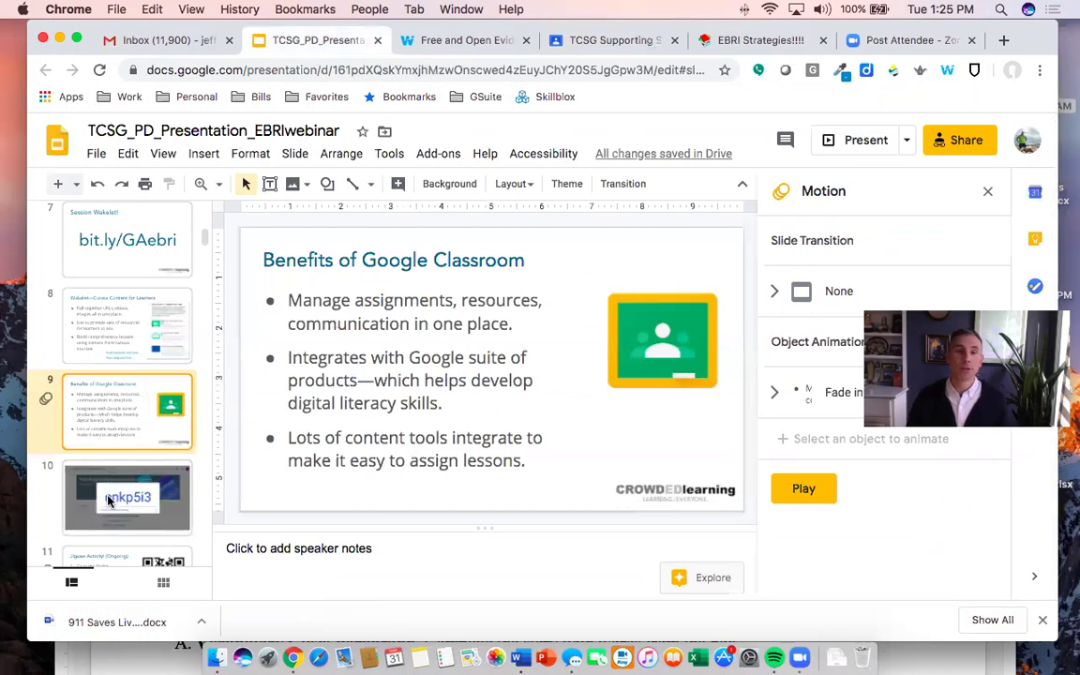
left_click(110, 501)
scroll(112, 487, "down", 2)
left_click(131, 456)
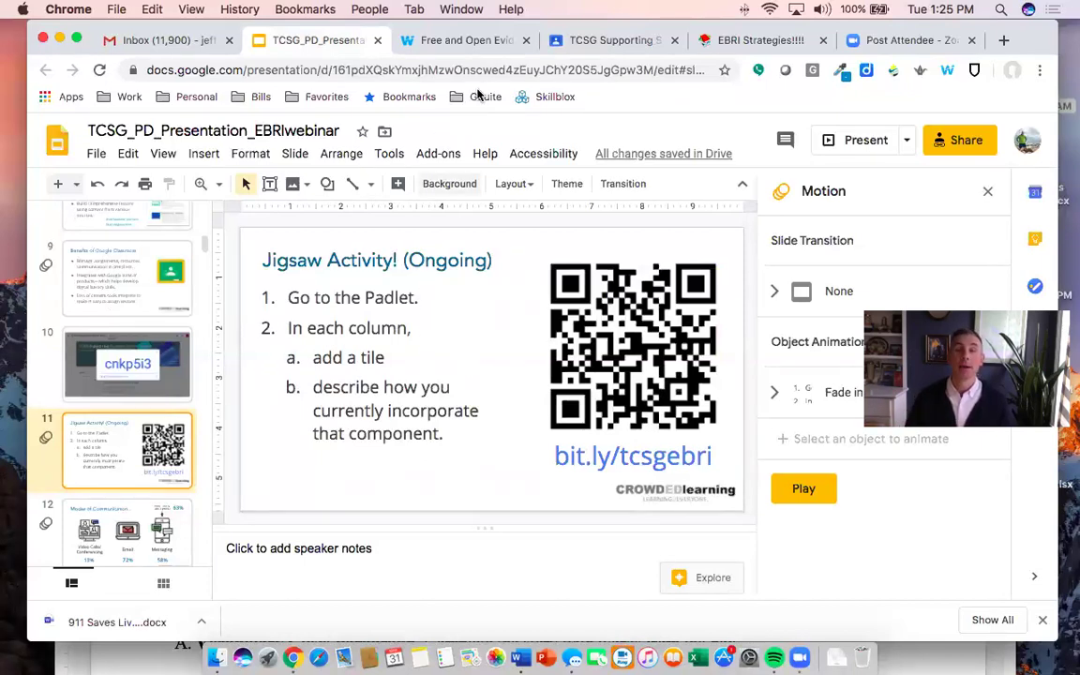
Open the "EBRI Strategies | Collaborative Padlet" from the Wakelet collection and close the older duplicate Padlet tab
left_click(475, 43)
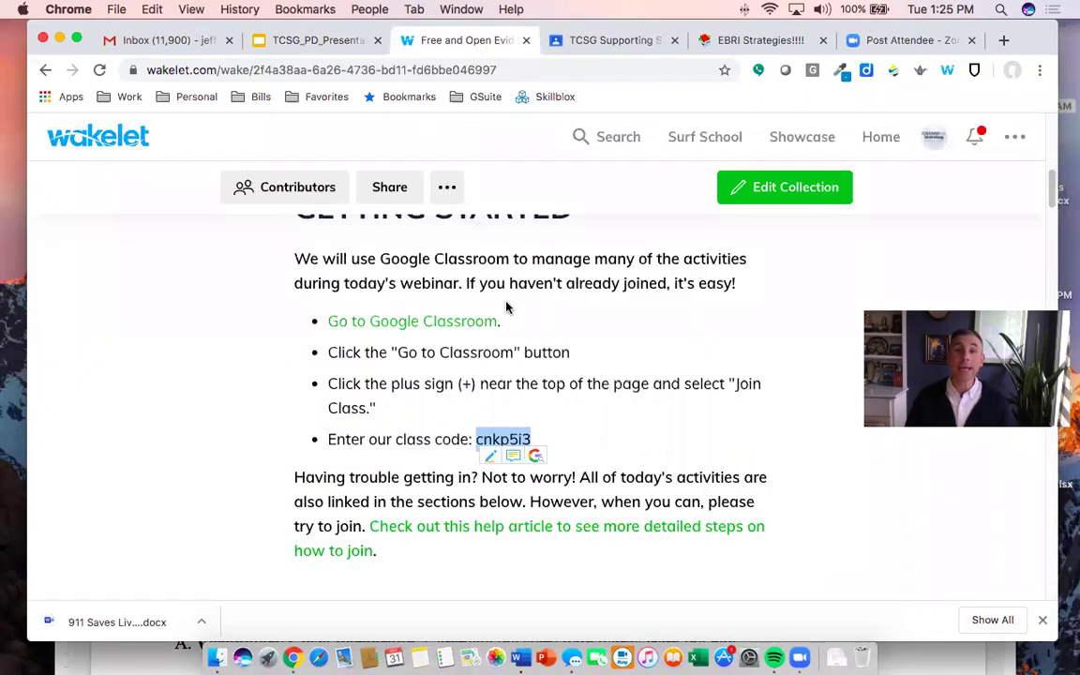
scroll(506, 307, "down", 5)
scroll(506, 307, "down", 4)
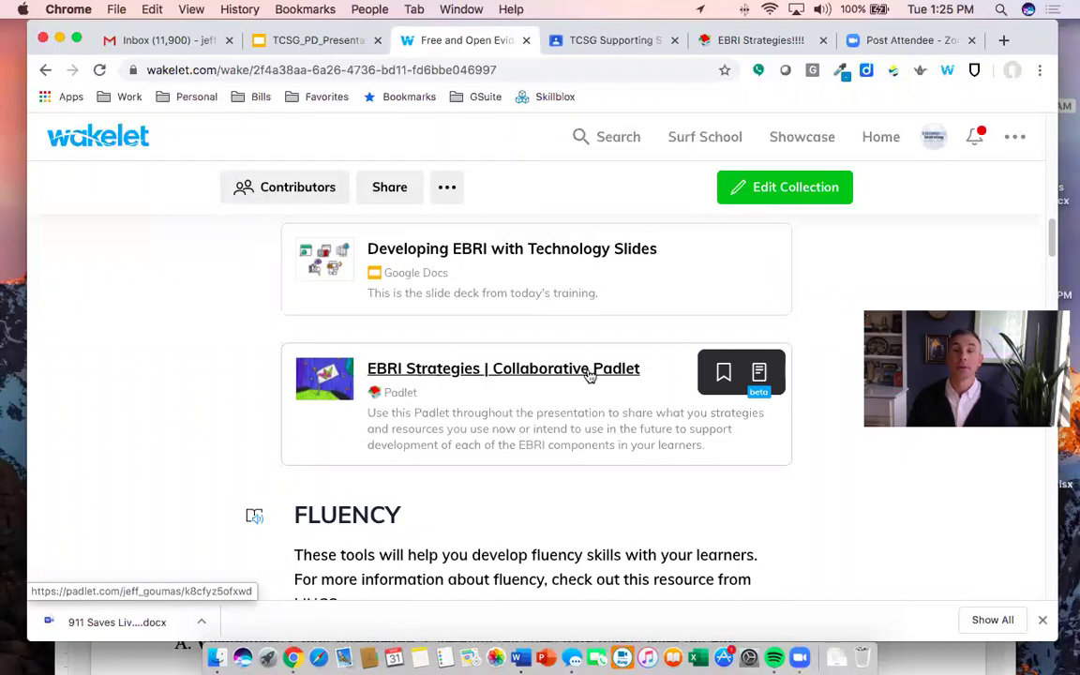
left_click(524, 374)
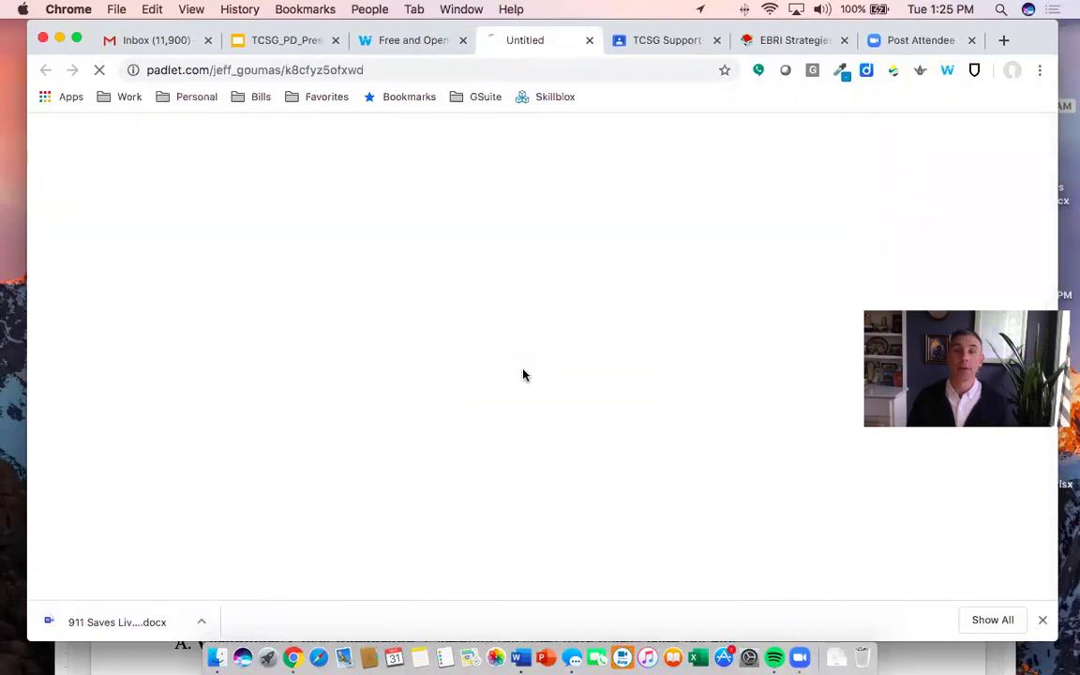
left_click(813, 42)
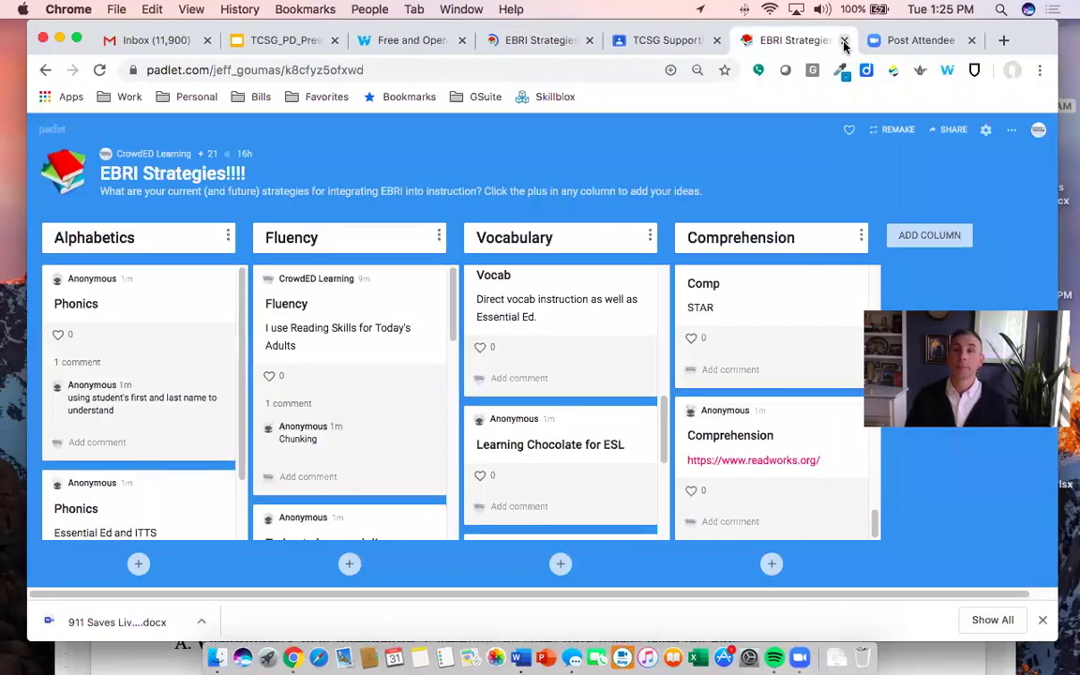
left_click(536, 42)
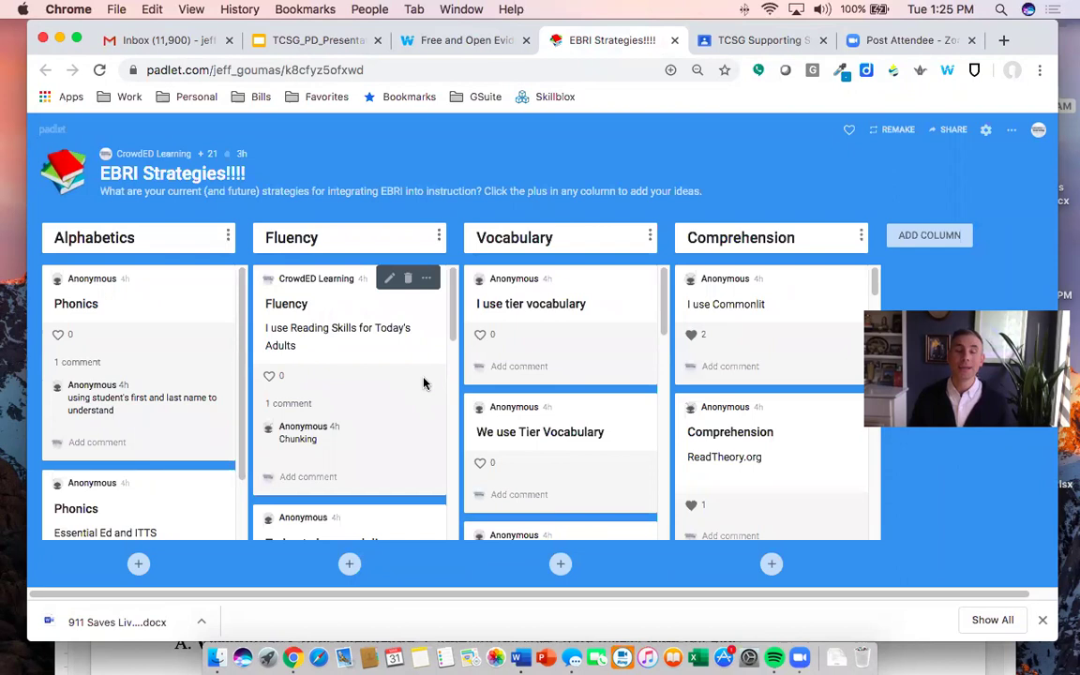
Add a post to the Alphabetics column titled "I use IXL with my students. They can select whichever activities they want."
left_click(139, 564)
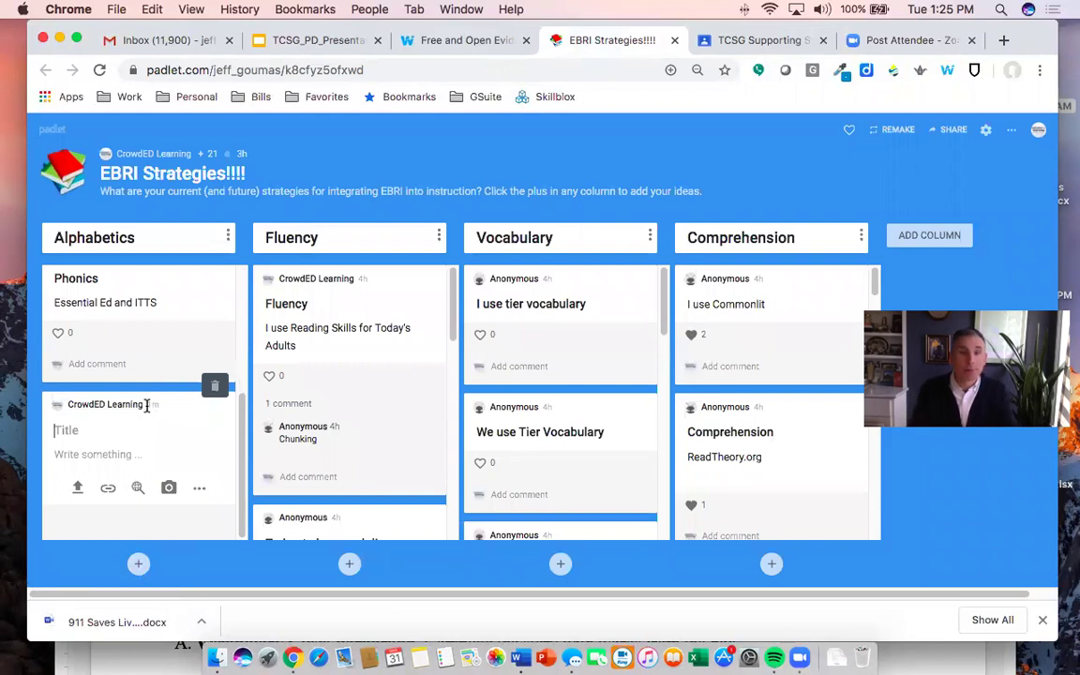
type("I use IXL ith my s")
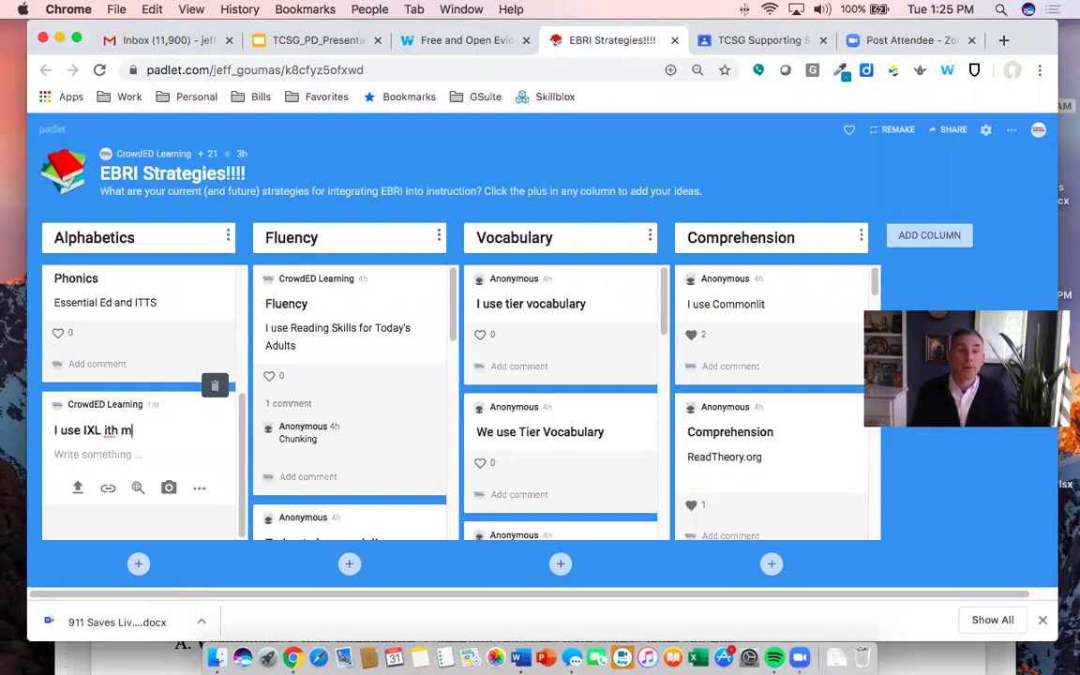
key("BackSpace")
type("wi")
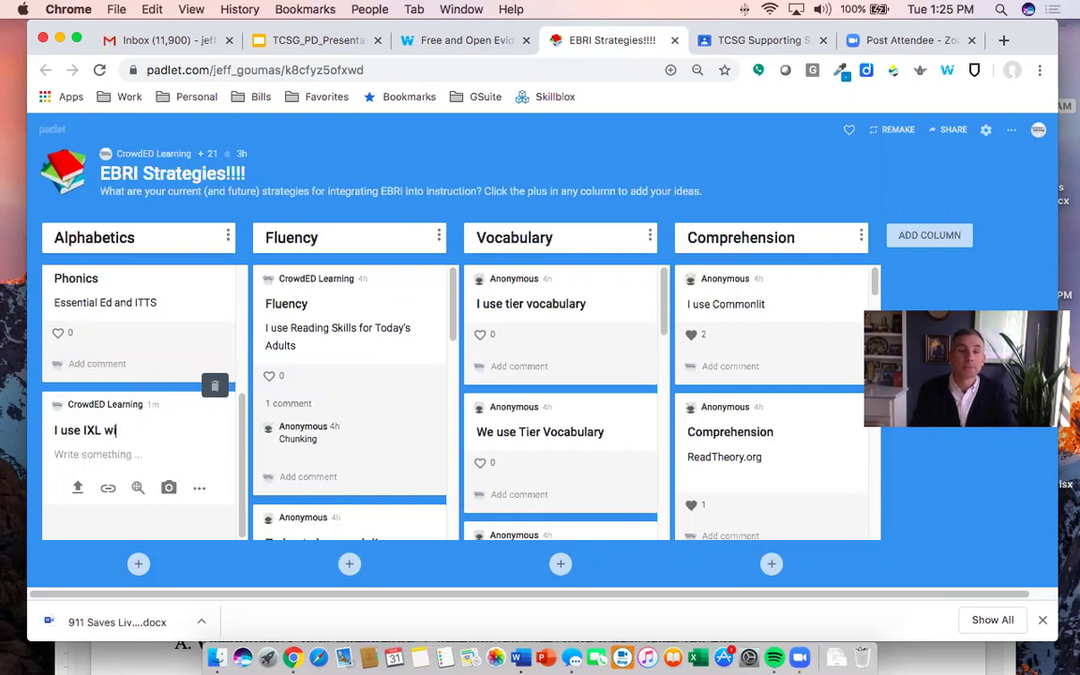
type("th my student")
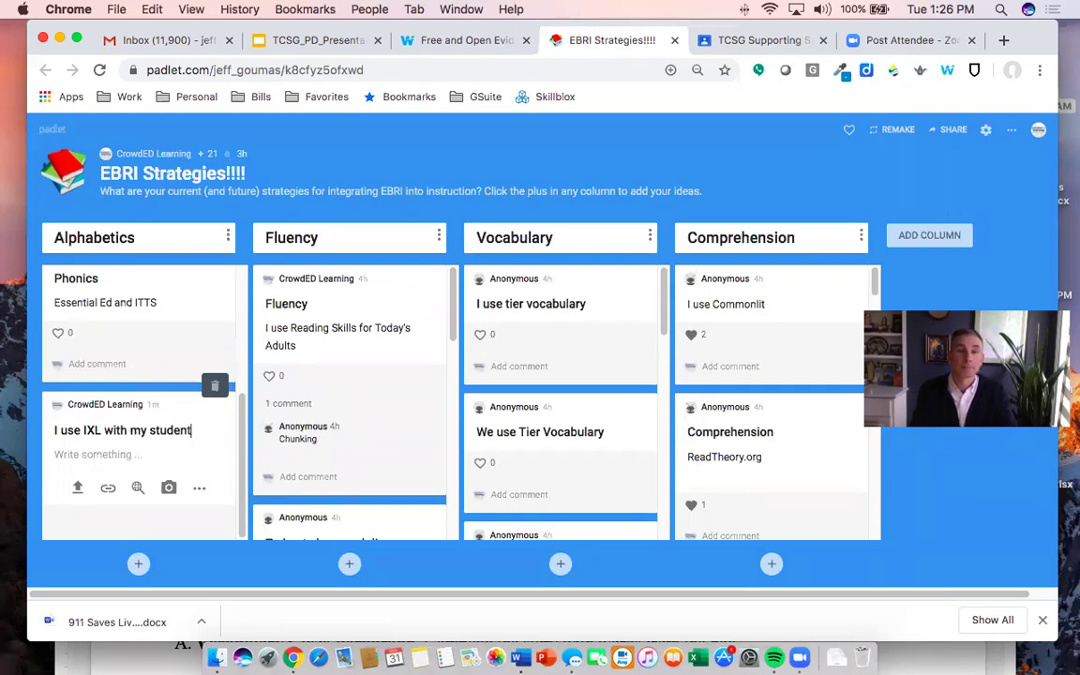
type("s. They can select")
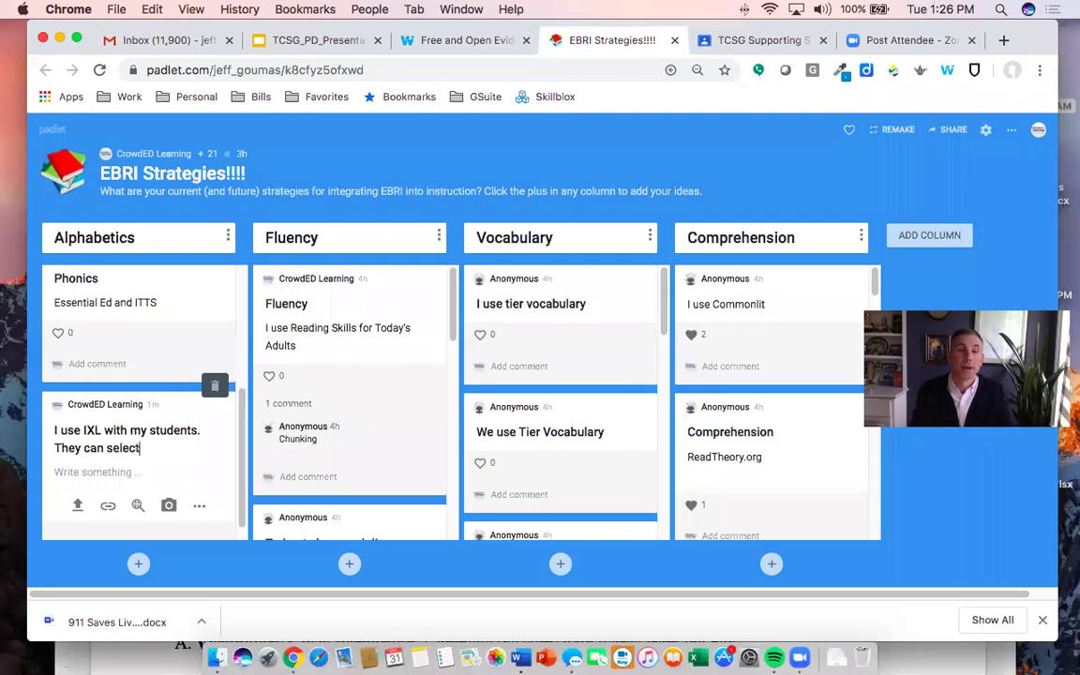
type(" whchever activite")
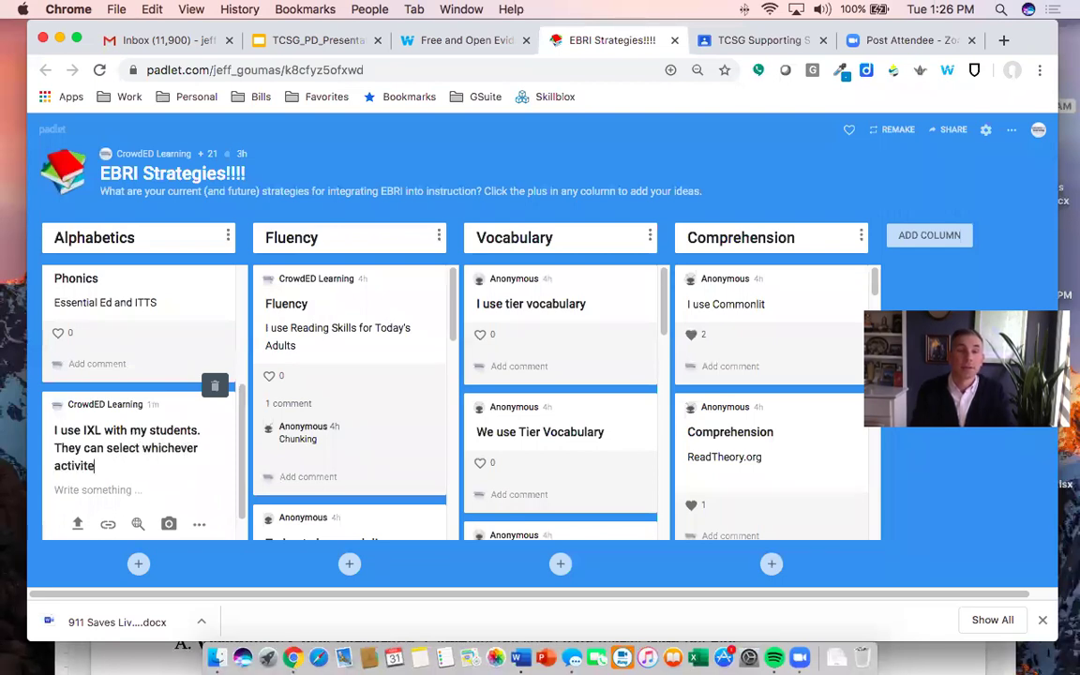
type("s they w")
key("shift+alt+Left")
key("shift+alt+Left")
key("shift+alt+Left")
type("activities they ")
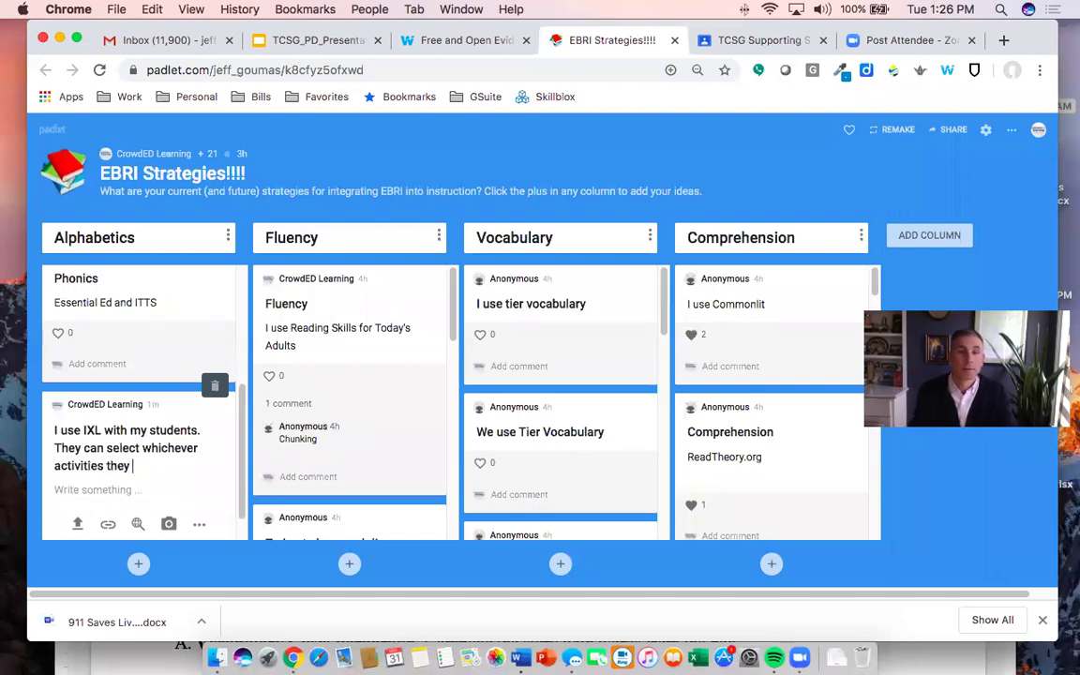
type("want.")
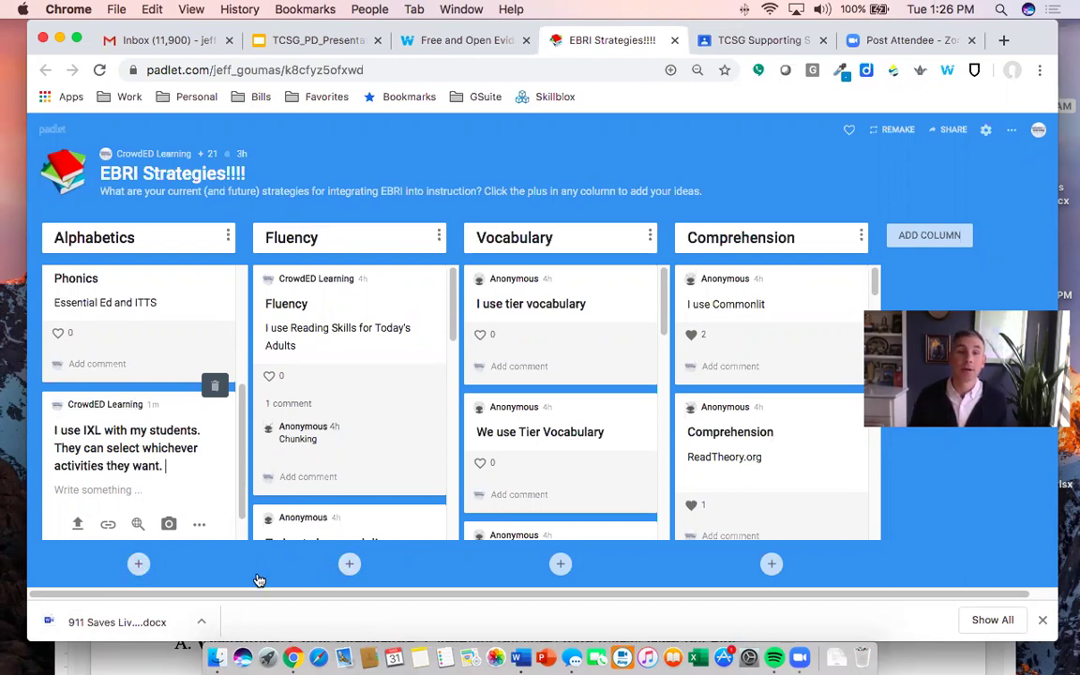
left_click(234, 524)
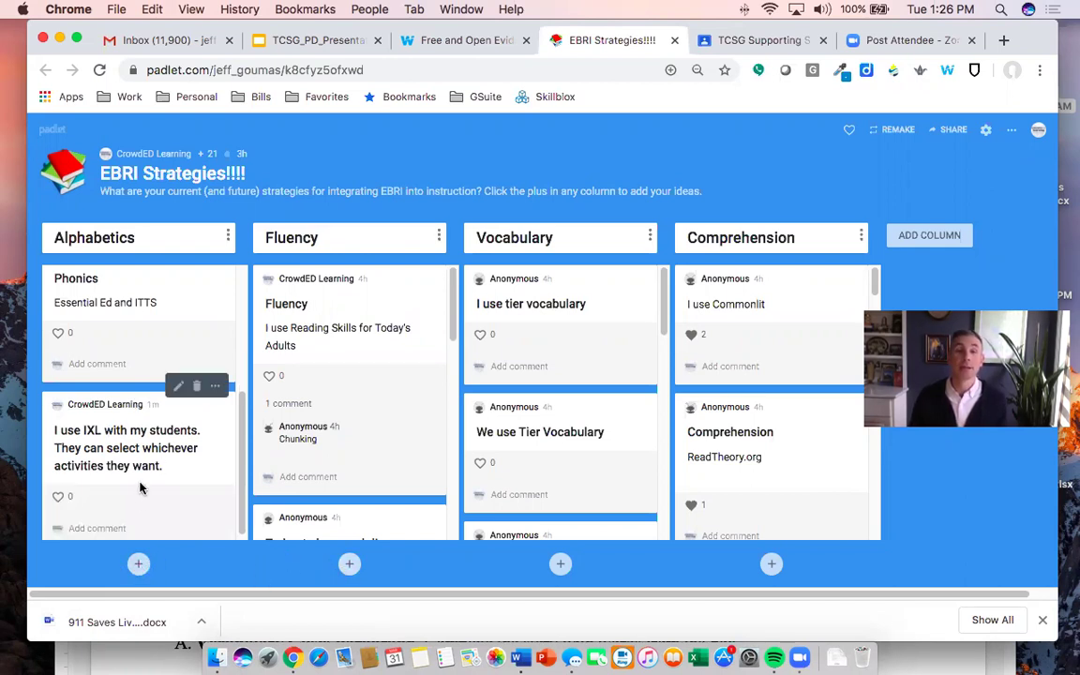
Present the TCSG_PD_Presentation_EBRIwebinar slides from the Modes of Communication slide and advance to Factors to Consider for Communication
scroll(106, 338, "up", 1)
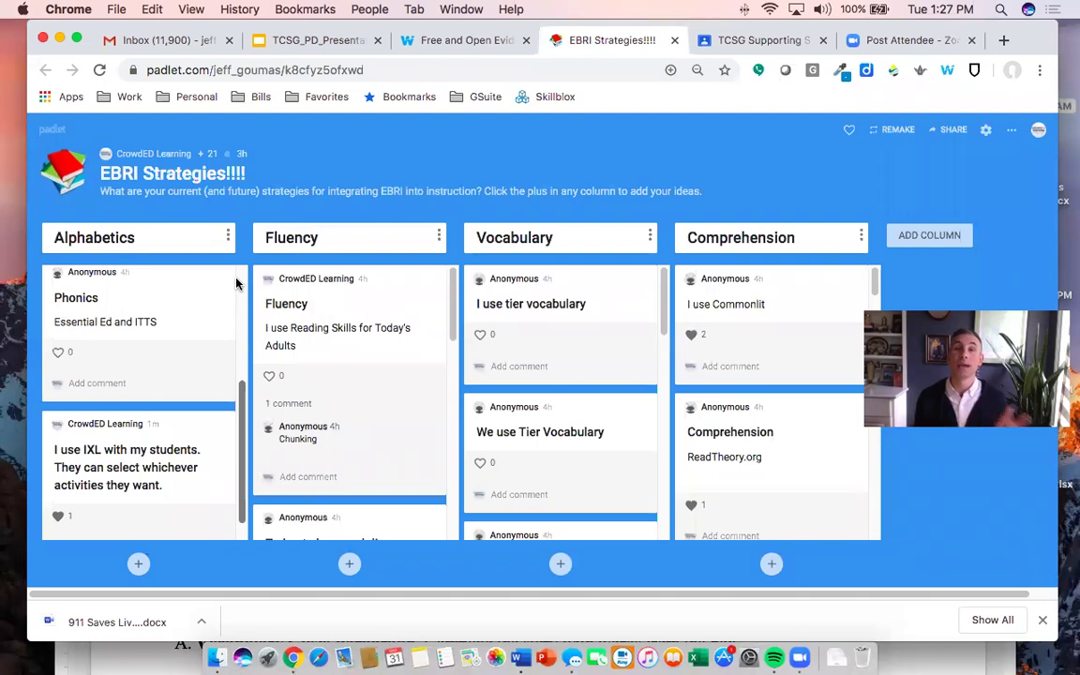
left_click(407, 41)
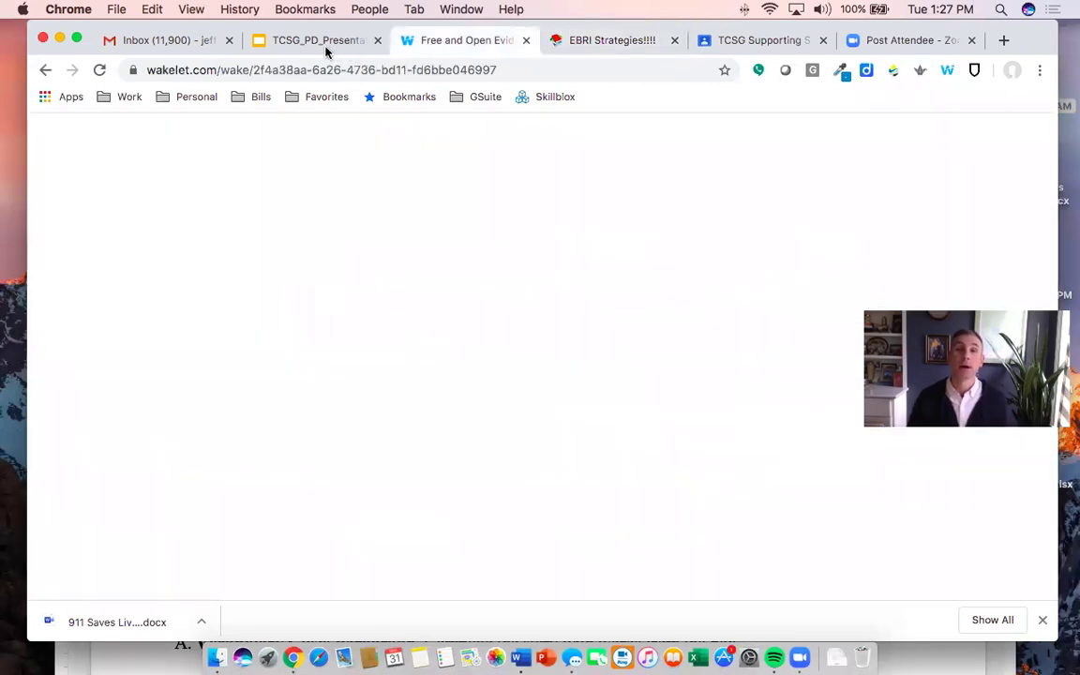
left_click(298, 42)
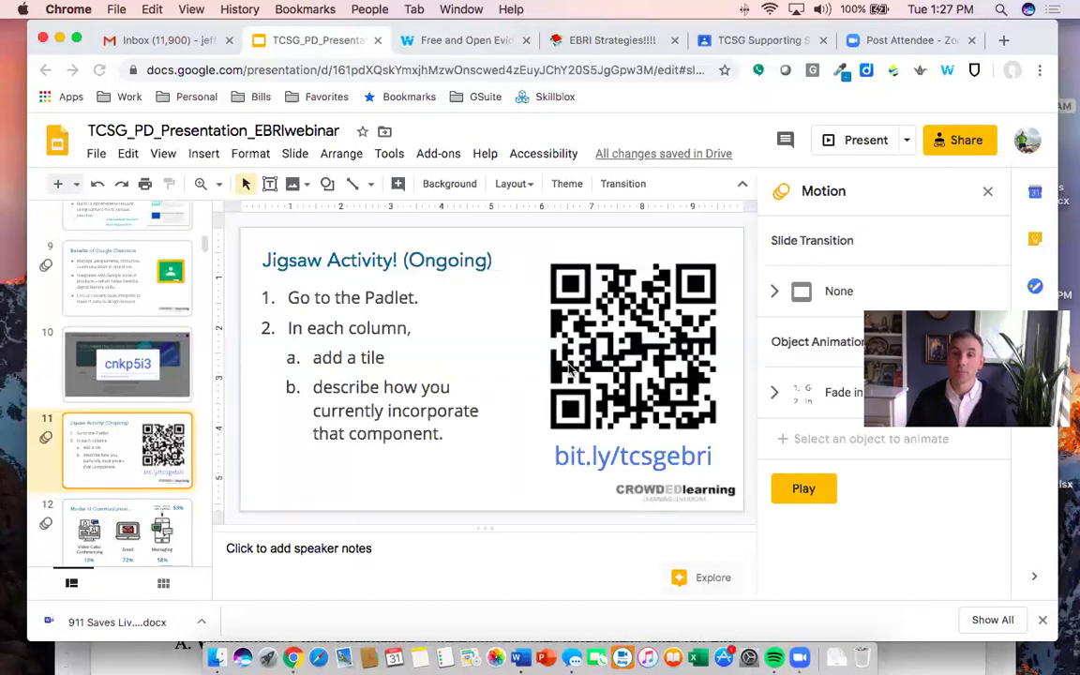
scroll(87, 441, "down", 1)
scroll(128, 504, "down", 10)
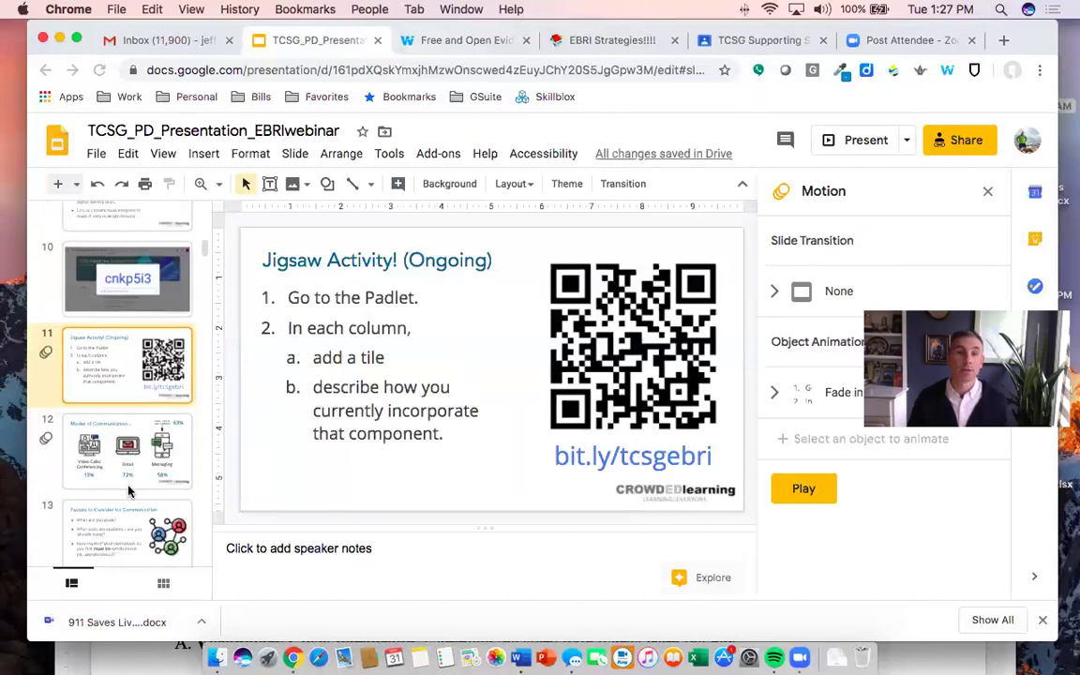
key("Down")
left_click(839, 123)
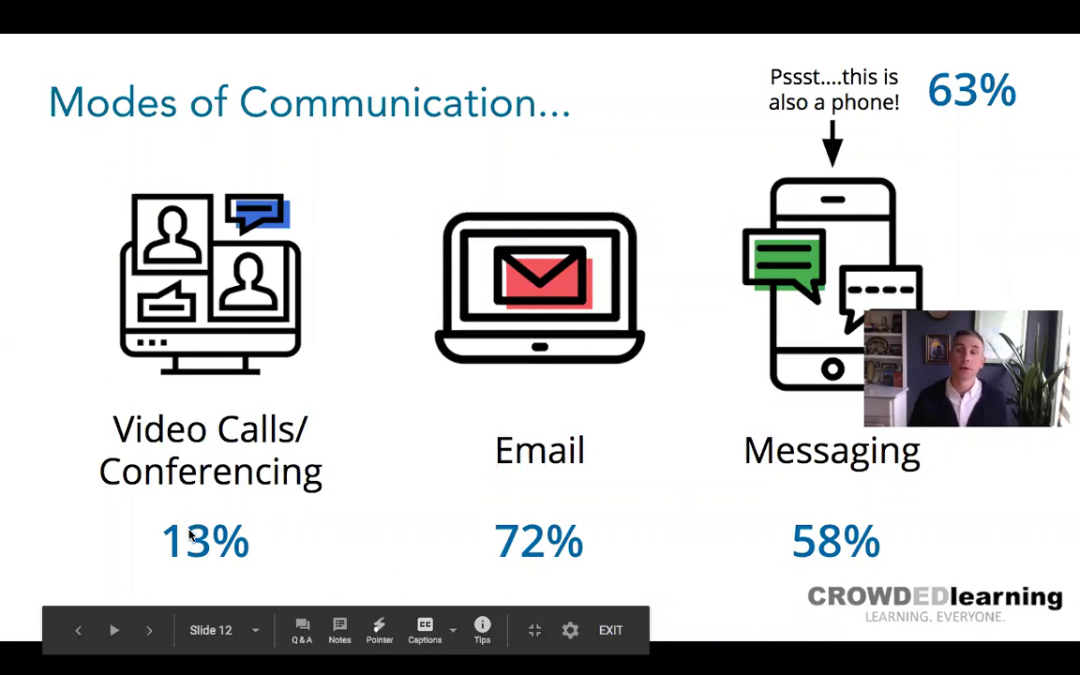
left_click(407, 508)
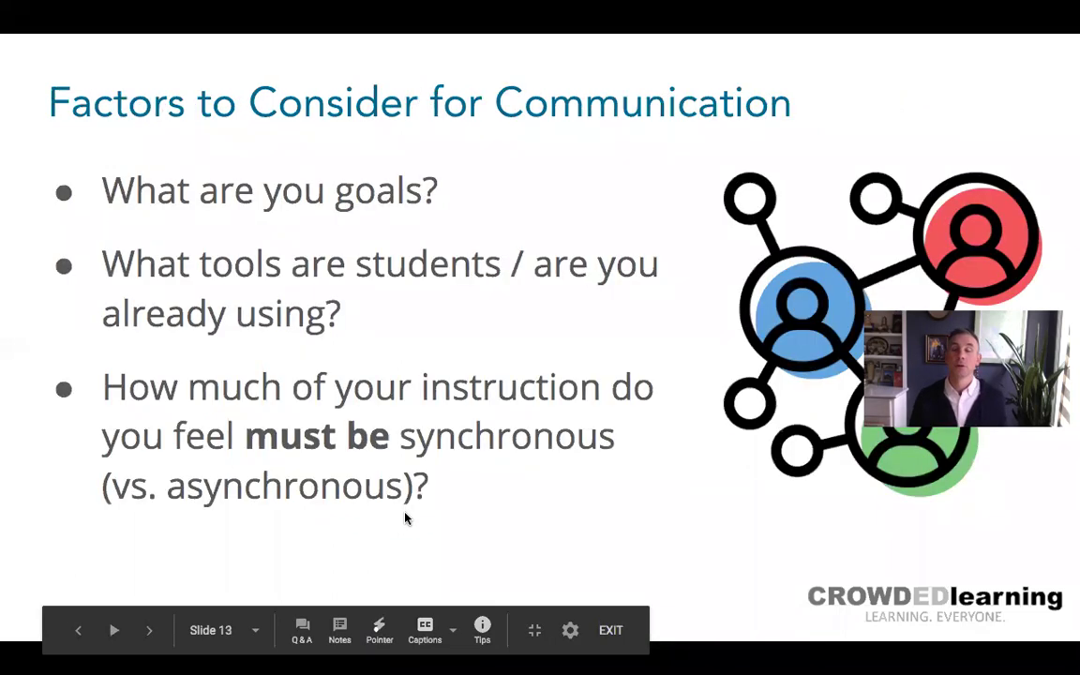
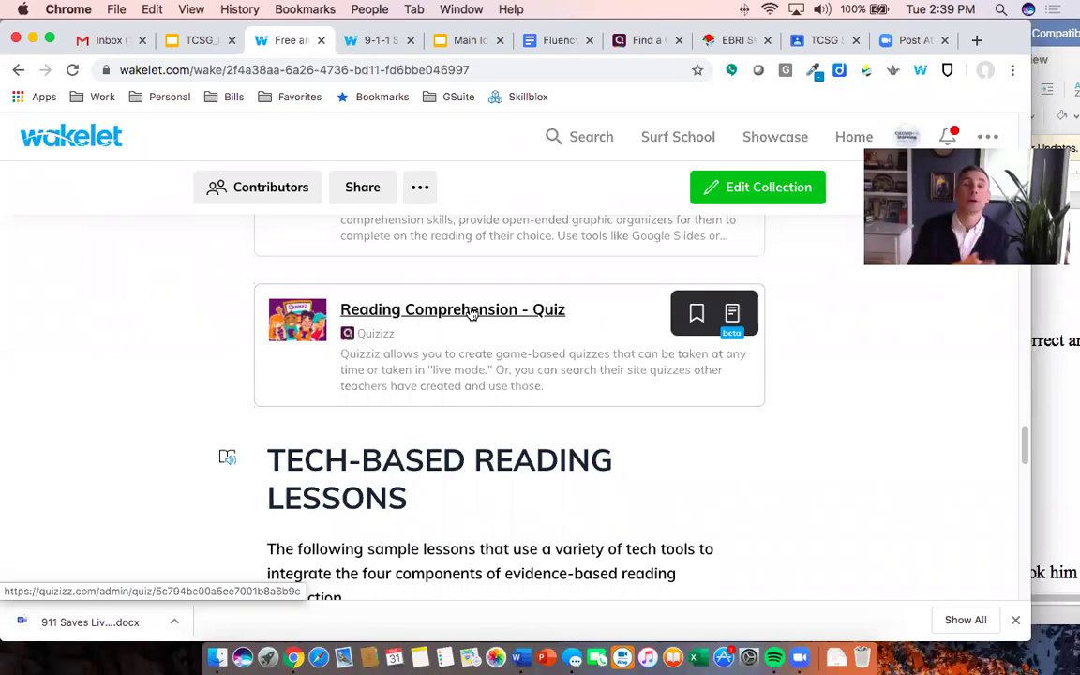
Switch to Quizizz and open the Reading Training quiz from the account's own quizzes
left_click(632, 41)
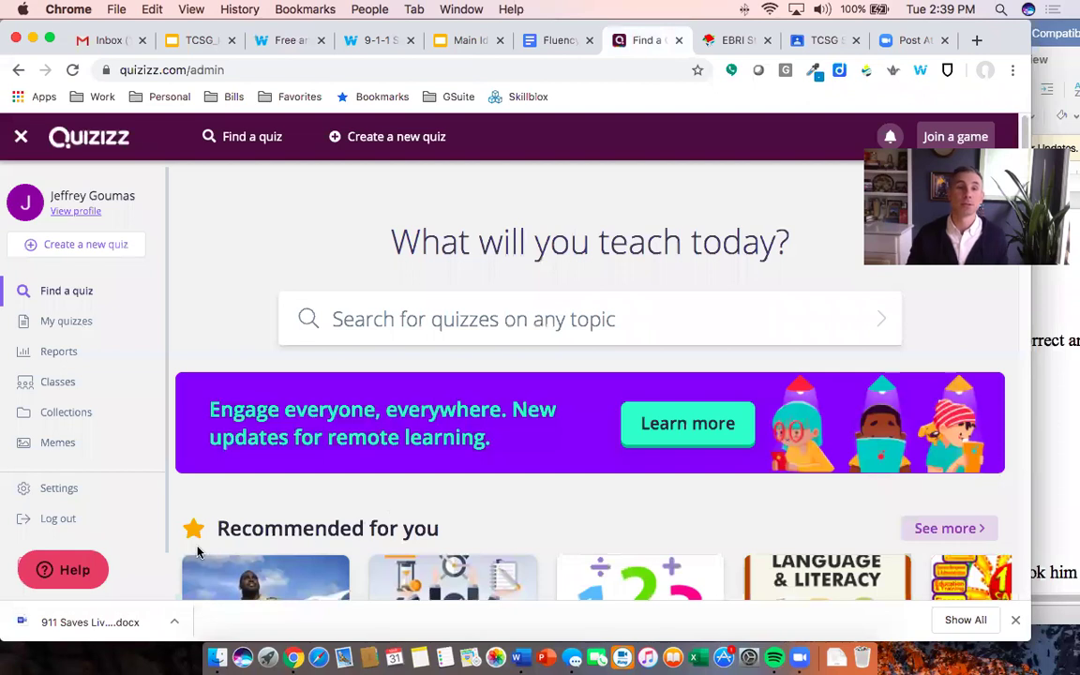
left_click(81, 322)
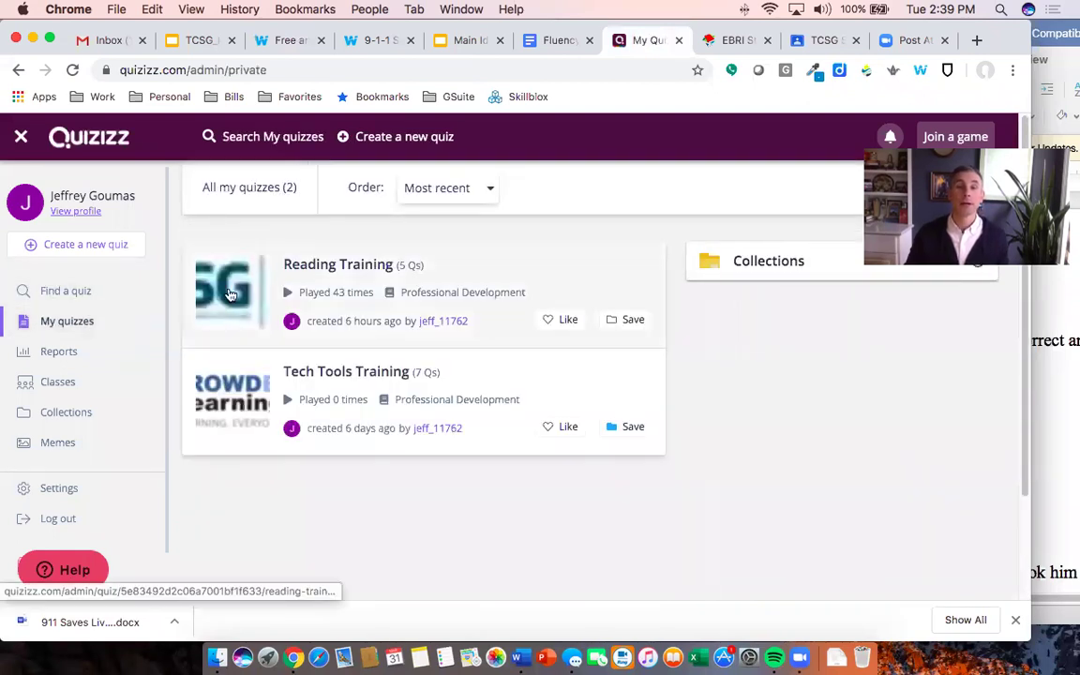
left_click(319, 268)
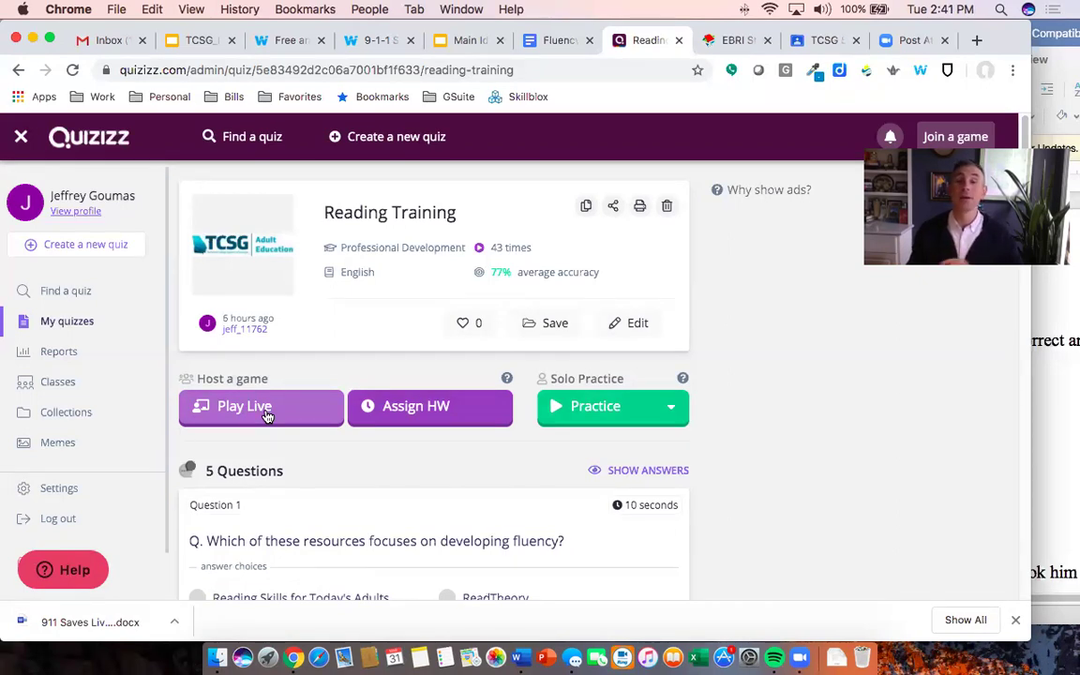
Host the Reading Training quiz as a live game in Classic mode
left_click(266, 415)
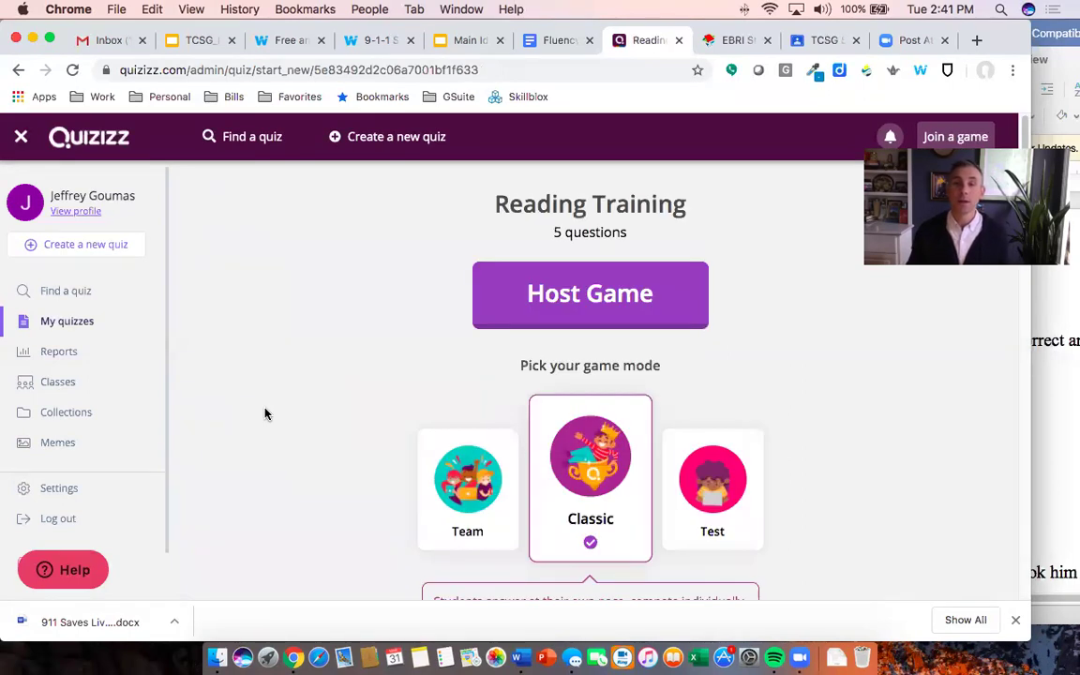
scroll(848, 497, "down", 2)
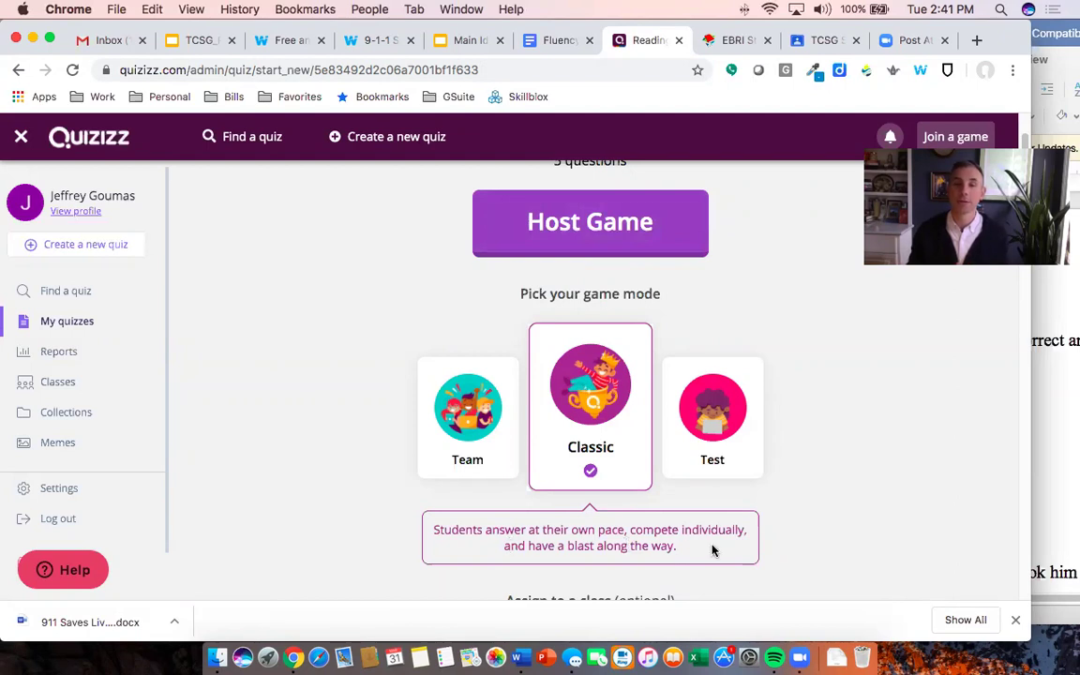
left_click(597, 232)
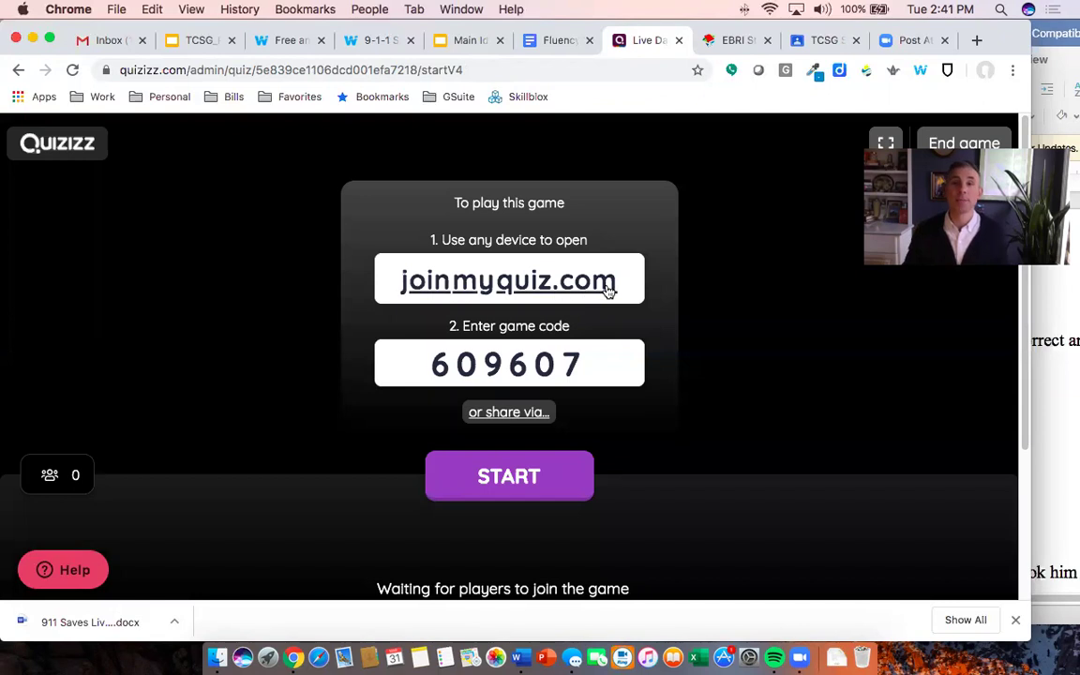
Highlight the joinmyquiz.com address and the game code for participants, and clear the highlighting
left_click_drag(611, 286, 405, 287)
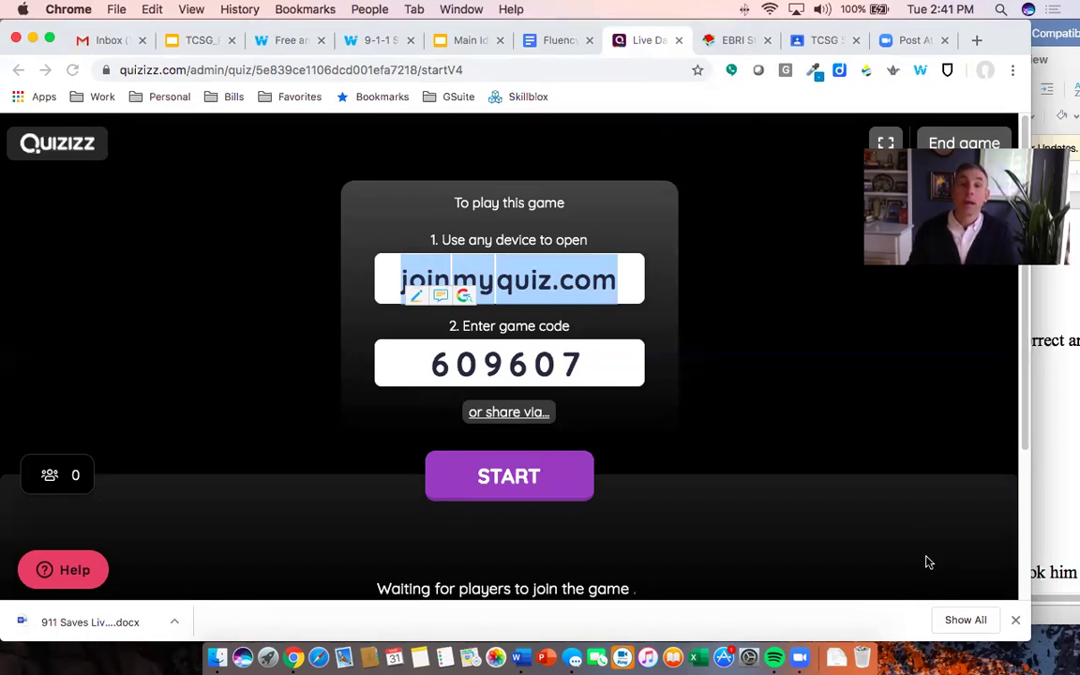
left_click_drag(587, 366, 429, 369)
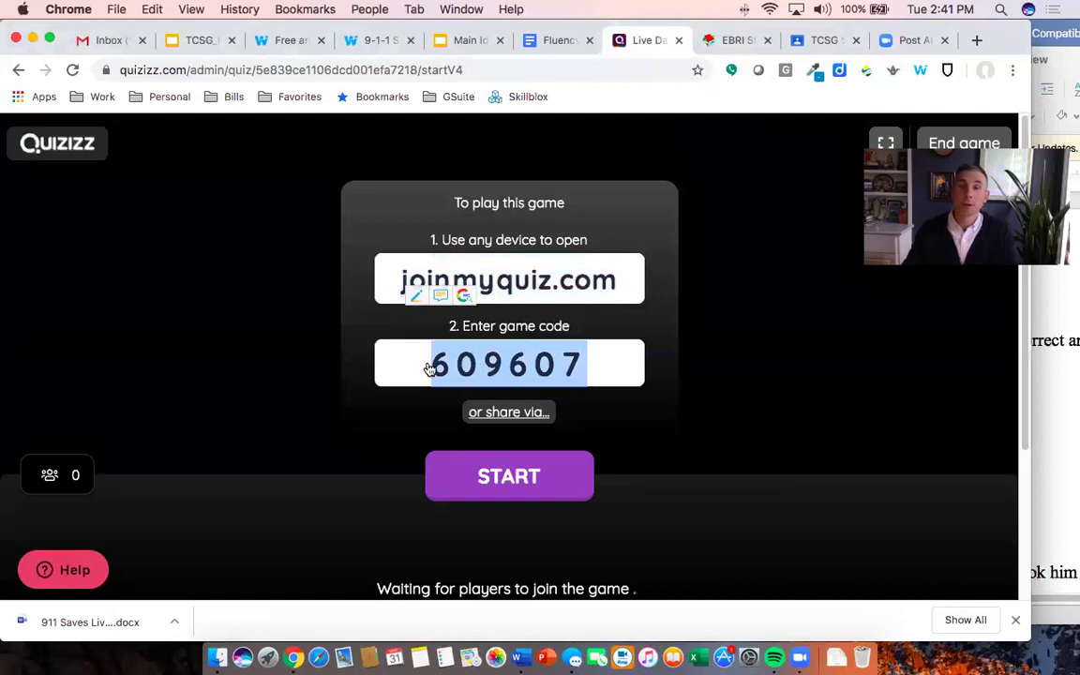
left_click(482, 363)
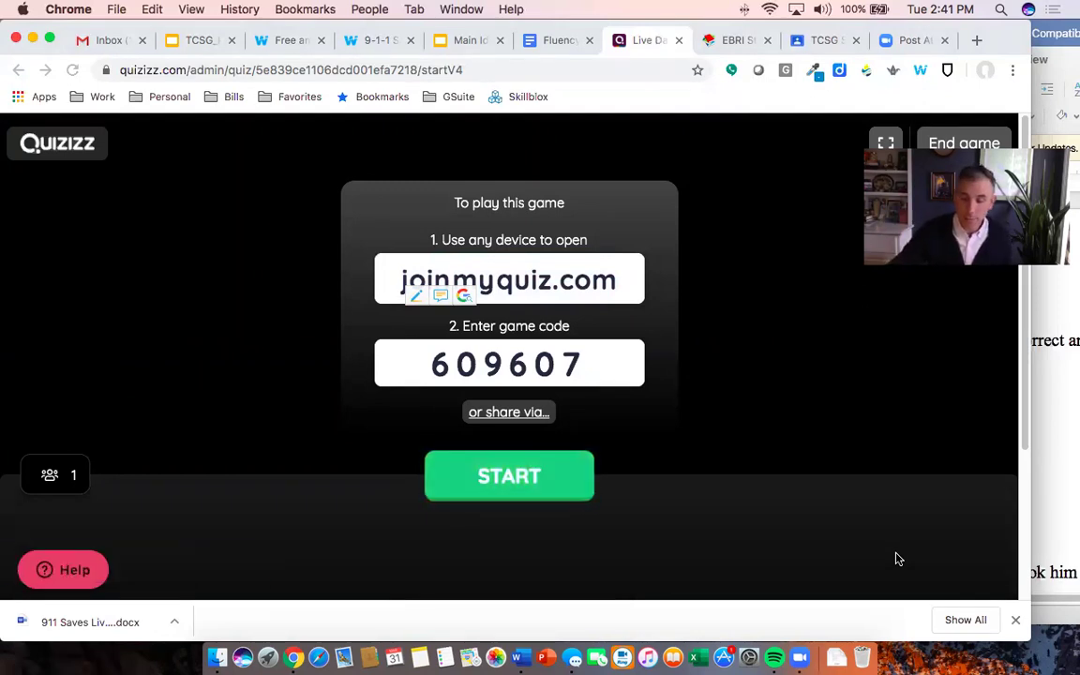
key("XF86AudioRaiseVolume")
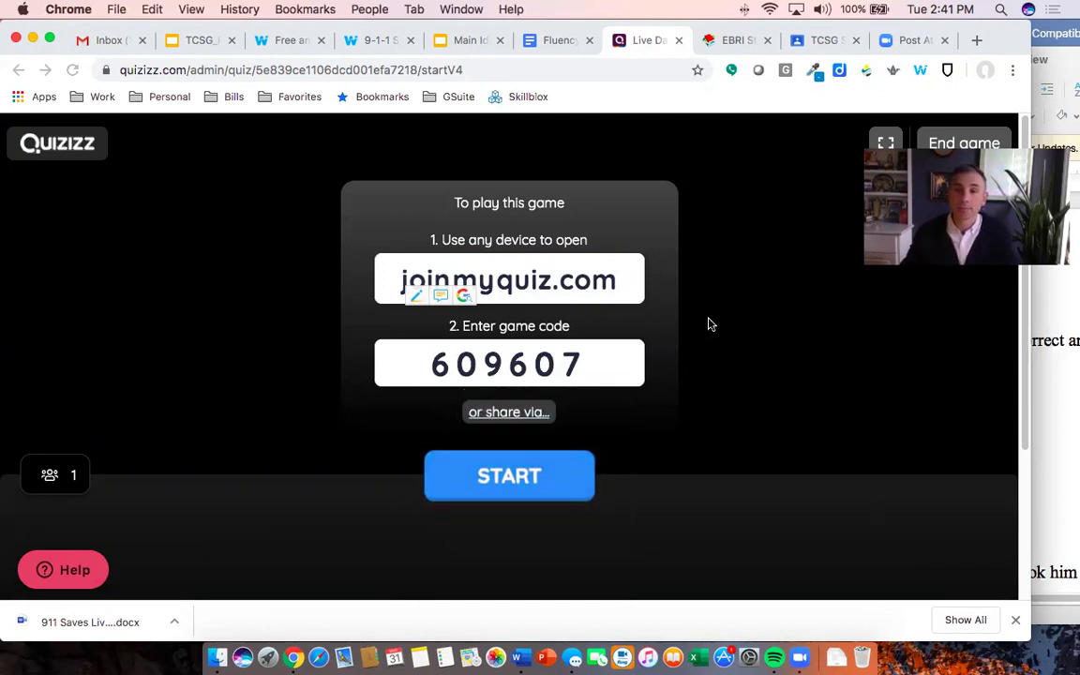
left_click_drag(621, 287, 386, 291)
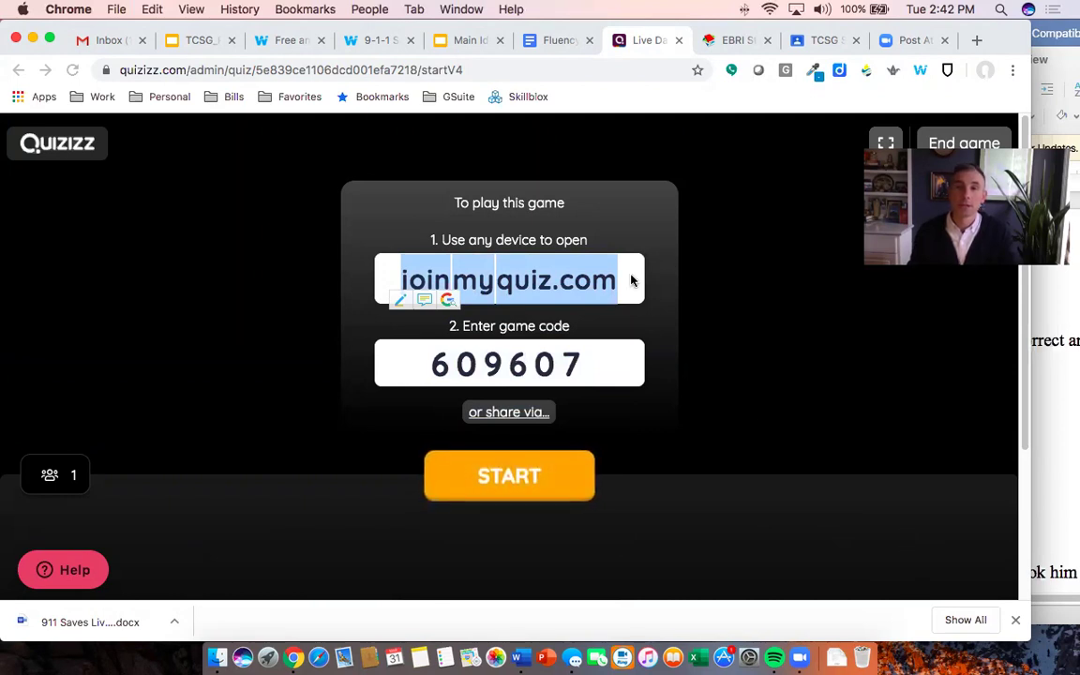
left_click_drag(633, 276, 394, 283)
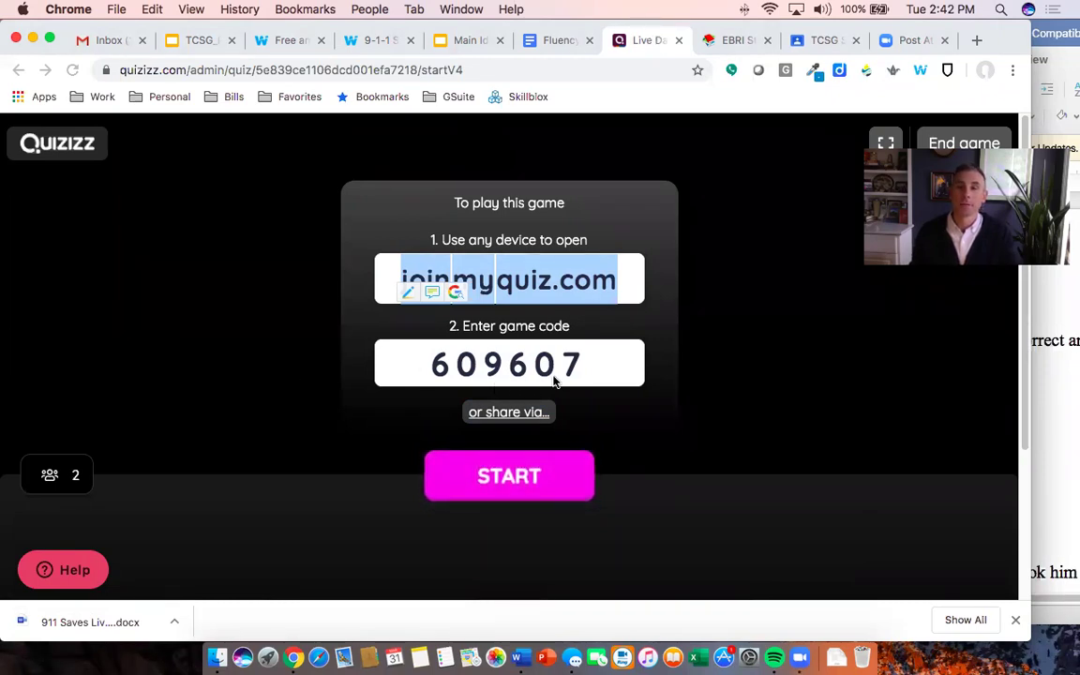
left_click(708, 240)
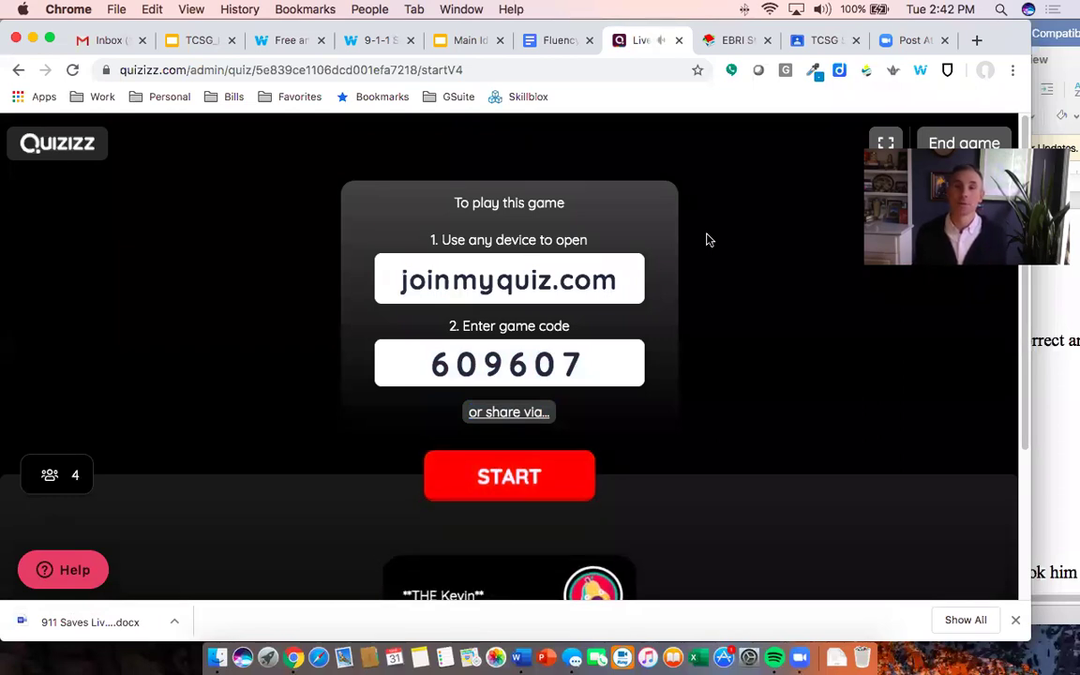
Check the list of players who have joined the live game, and return to the joining instructions
scroll(686, 394, "down", 5)
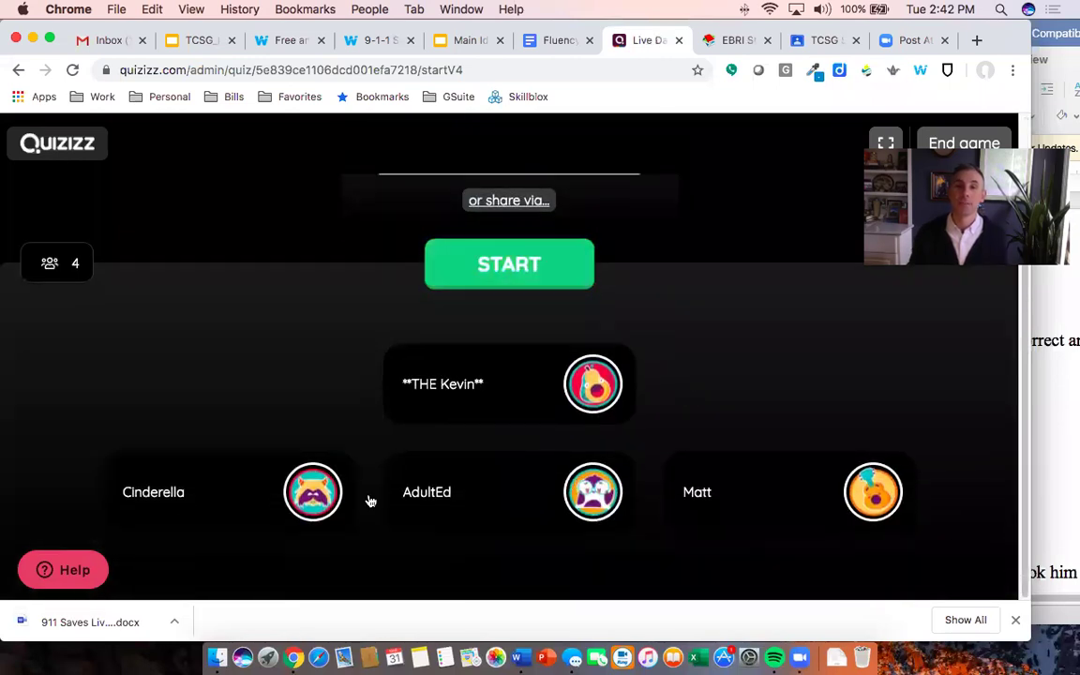
mouse_move(703, 491)
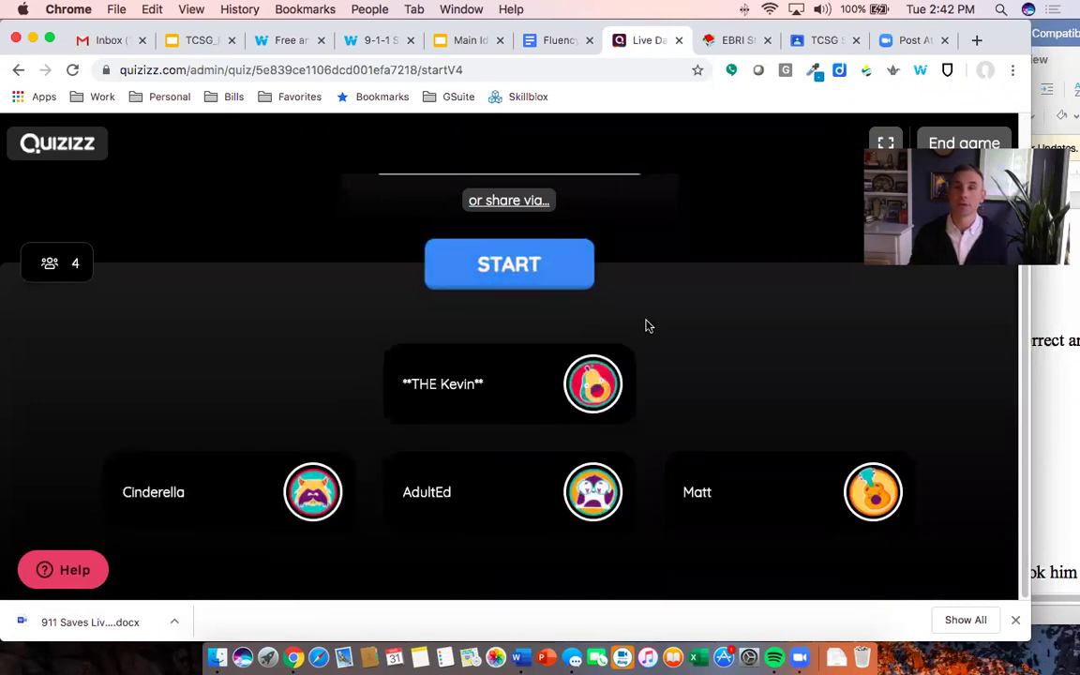
scroll(646, 323, "up", 5)
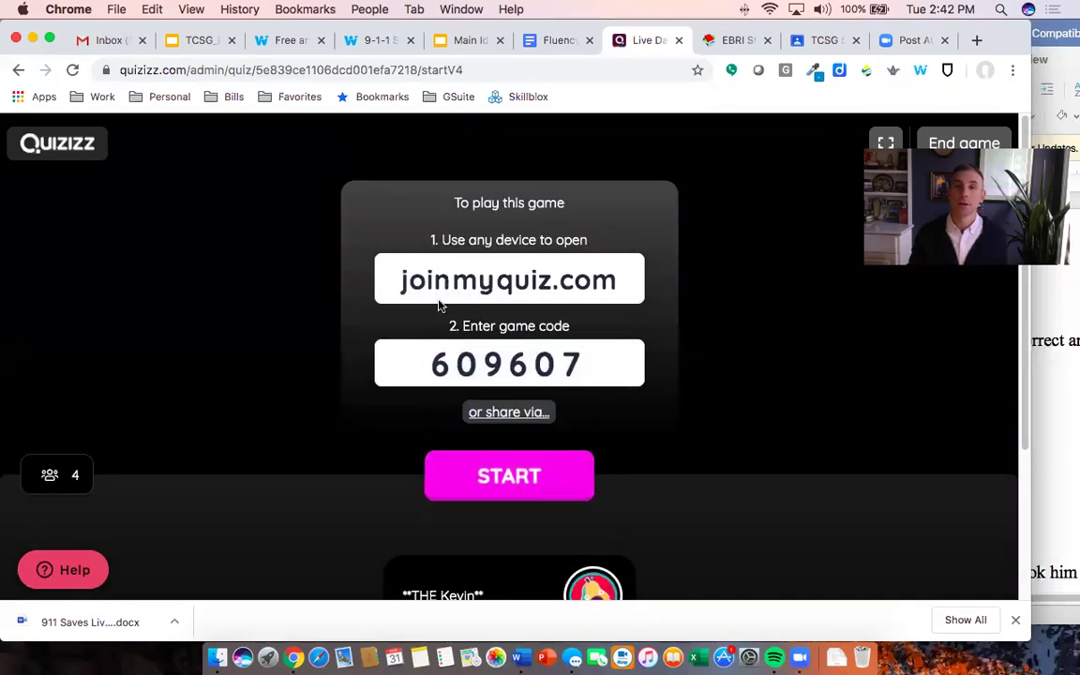